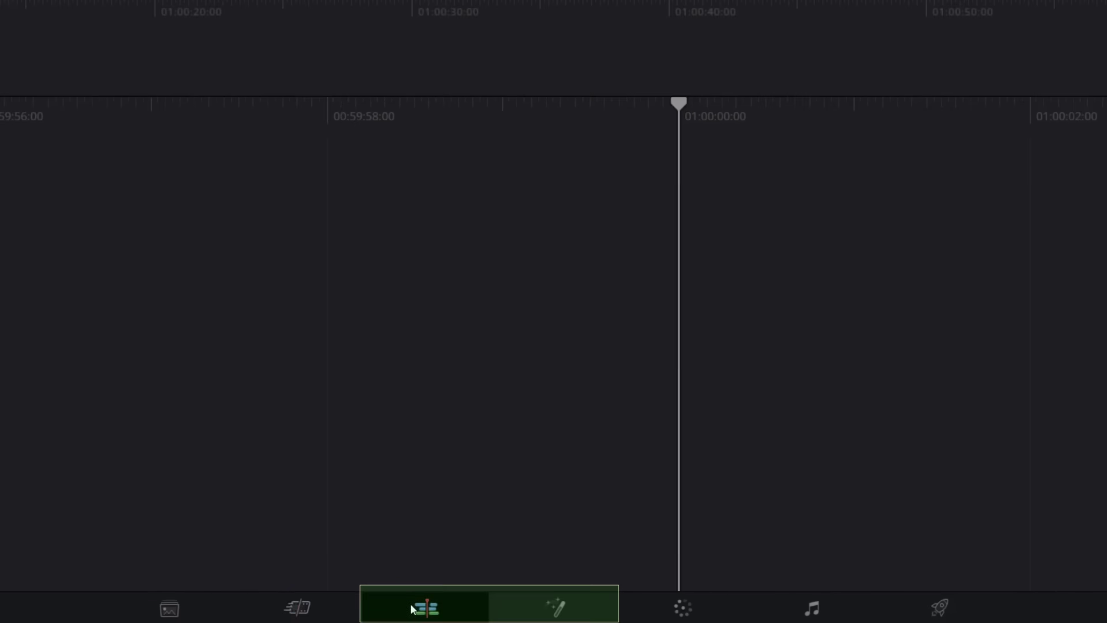
Add a Fusion Composition to the timeline and lengthen it to about 18 seconds.
{"action": "left_click", "coordinate": [397, 607]}
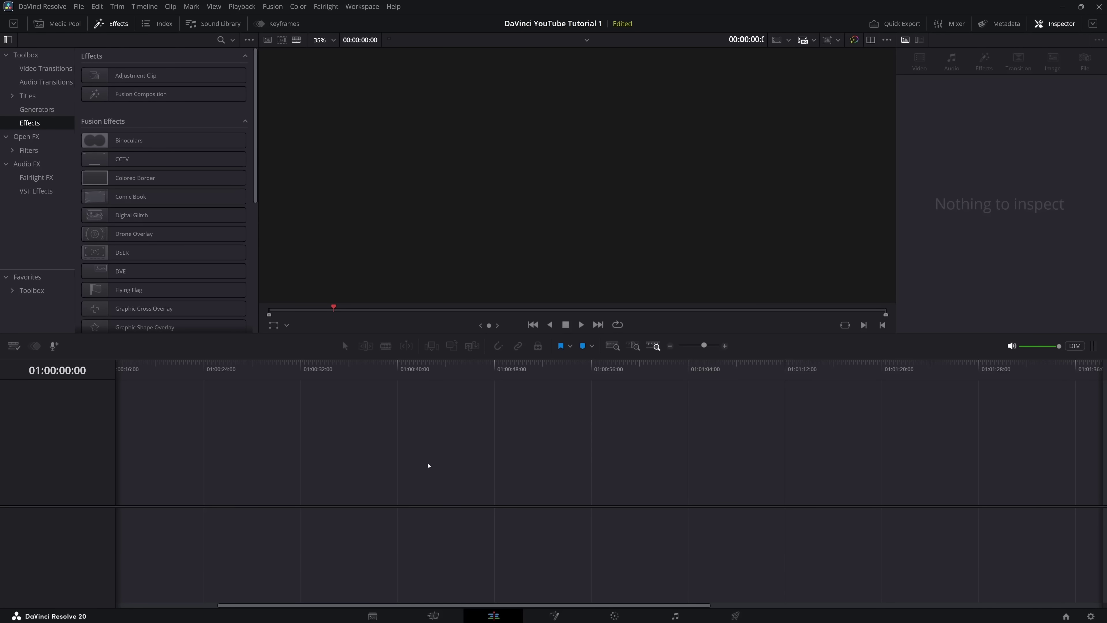
{"action": "left_click_drag", "start_coordinate": [189, 96], "coordinate": [118, 471]}
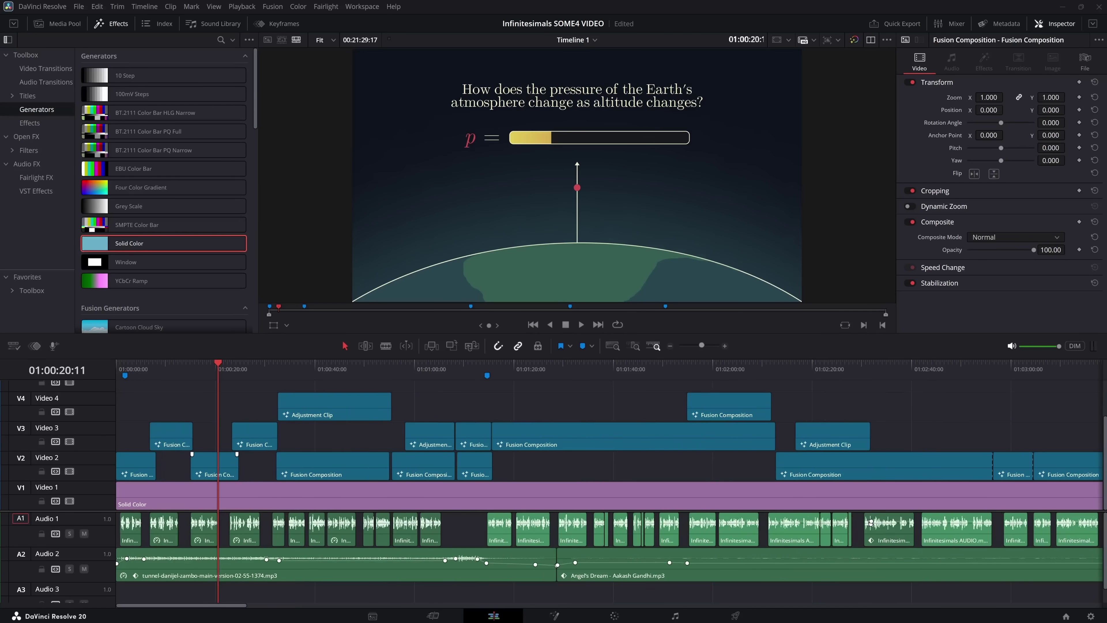
{"action": "key", "text": "ctrl+minus"}
{"action": "key", "text": "ctrl+minus"}
{"action": "key", "text": "ctrl+minus"}
{"action": "key", "text": "ctrl+minus"}
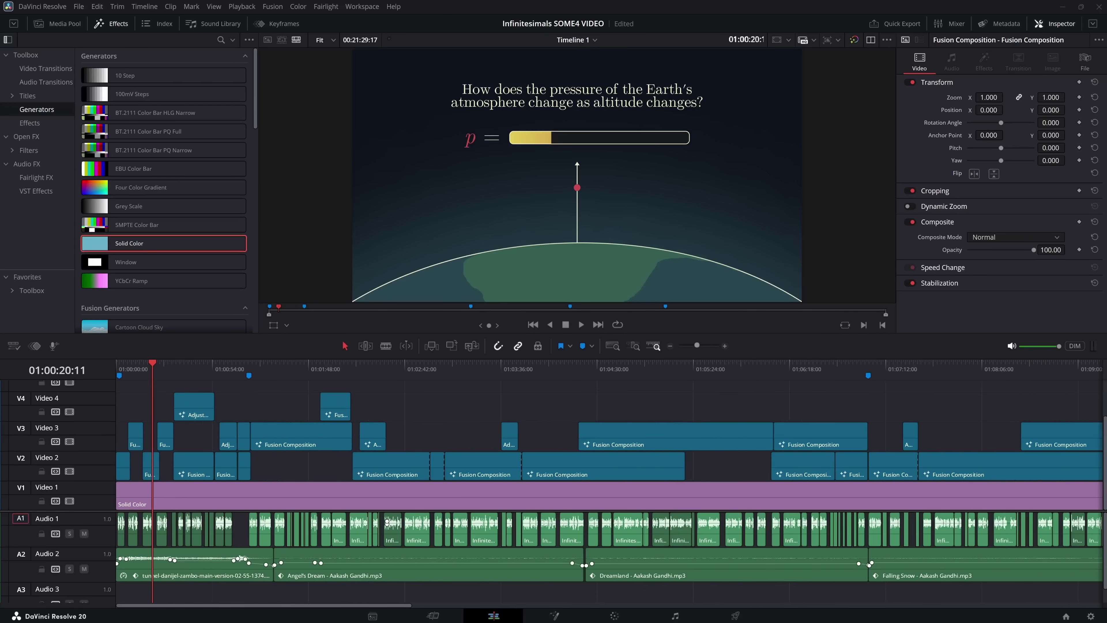
{"action": "key", "text": "ctrl+minus"}
{"action": "key", "text": "ctrl+minus"}
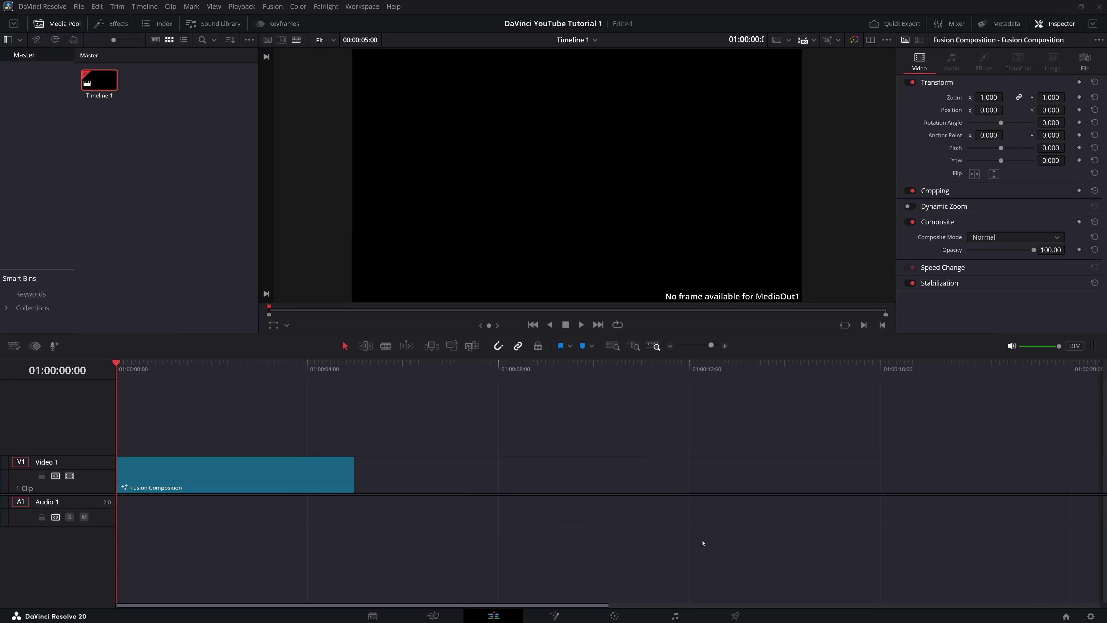
{"action": "left_click_drag", "start_coordinate": [354, 476], "coordinate": [992, 514]}
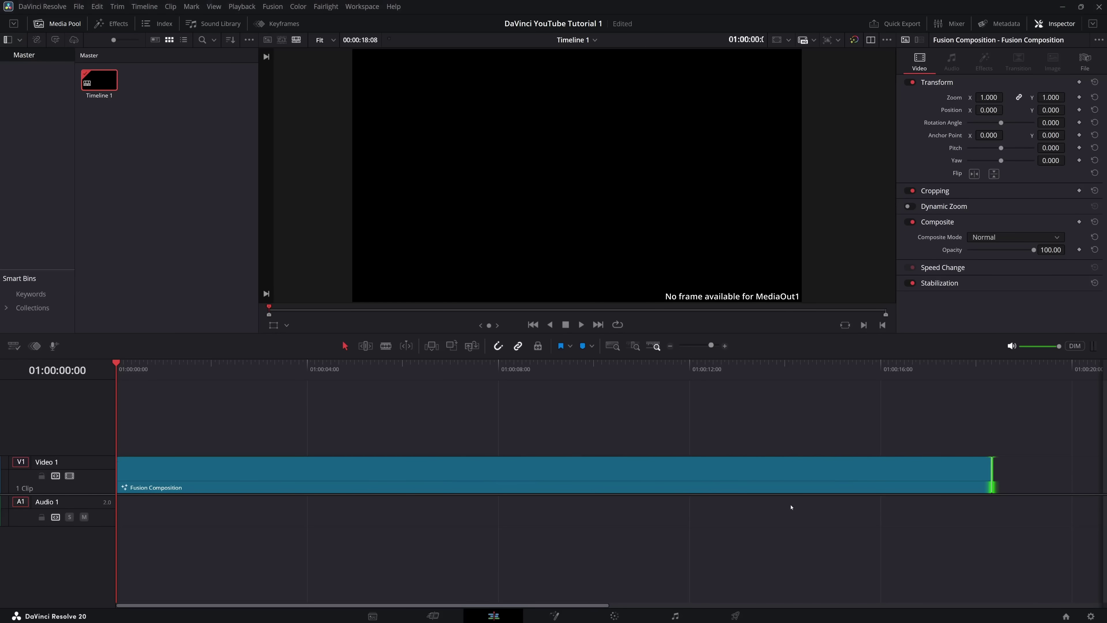
Add a video track so the Fusion Composition sits on Video 2.
{"action": "right_click", "coordinate": [91, 481]}
{"action": "left_click", "coordinate": [103, 443]}
{"action": "right_click", "coordinate": [103, 443]}
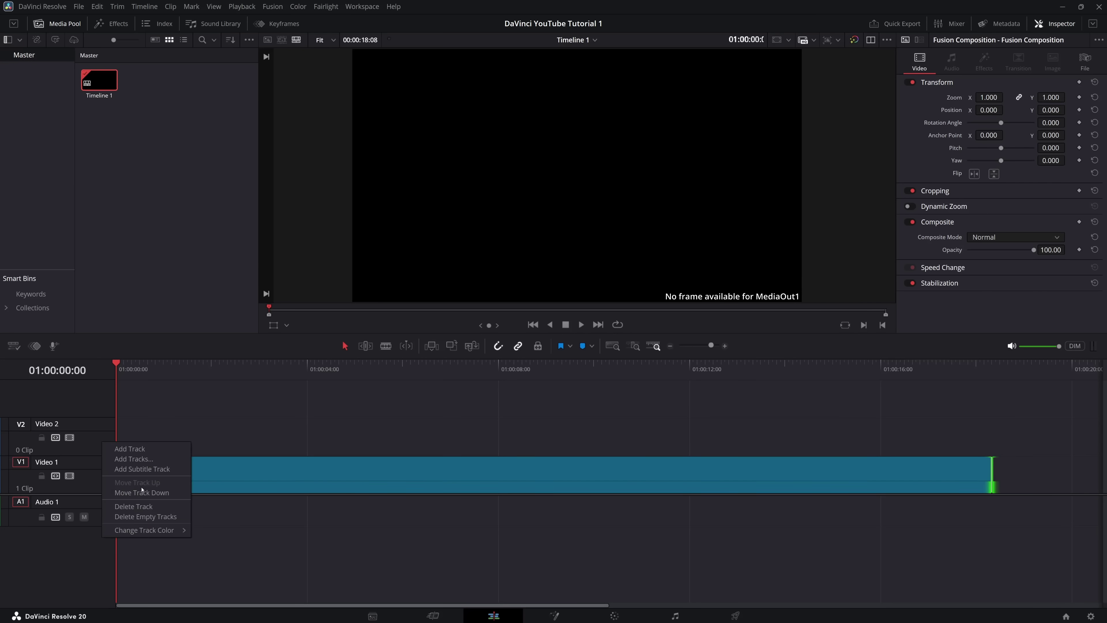
{"action": "left_click", "coordinate": [145, 495]}
Place a dark navy Solid Color generator on Video 1, matching the composition's length.
{"action": "left_click", "coordinate": [111, 23]}
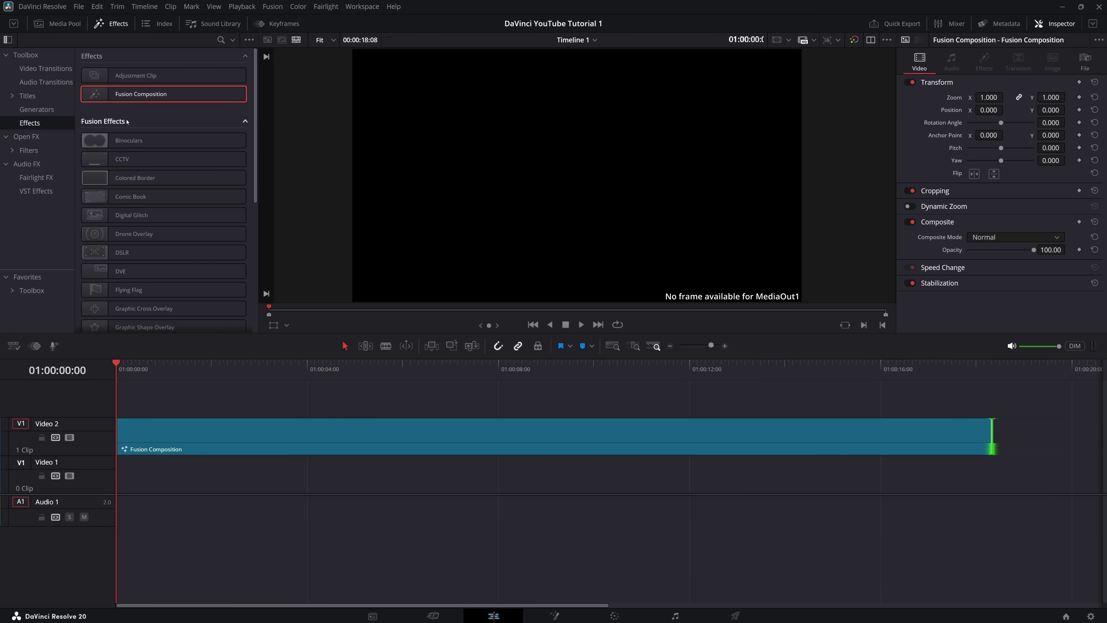
{"action": "left_click", "coordinate": [57, 110]}
{"action": "left_click_drag", "start_coordinate": [94, 243], "coordinate": [130, 475]}
{"action": "left_click_drag", "start_coordinate": [354, 475], "coordinate": [991, 476]}
{"action": "left_click", "coordinate": [976, 118]}
{"action": "left_click", "coordinate": [651, 381]}
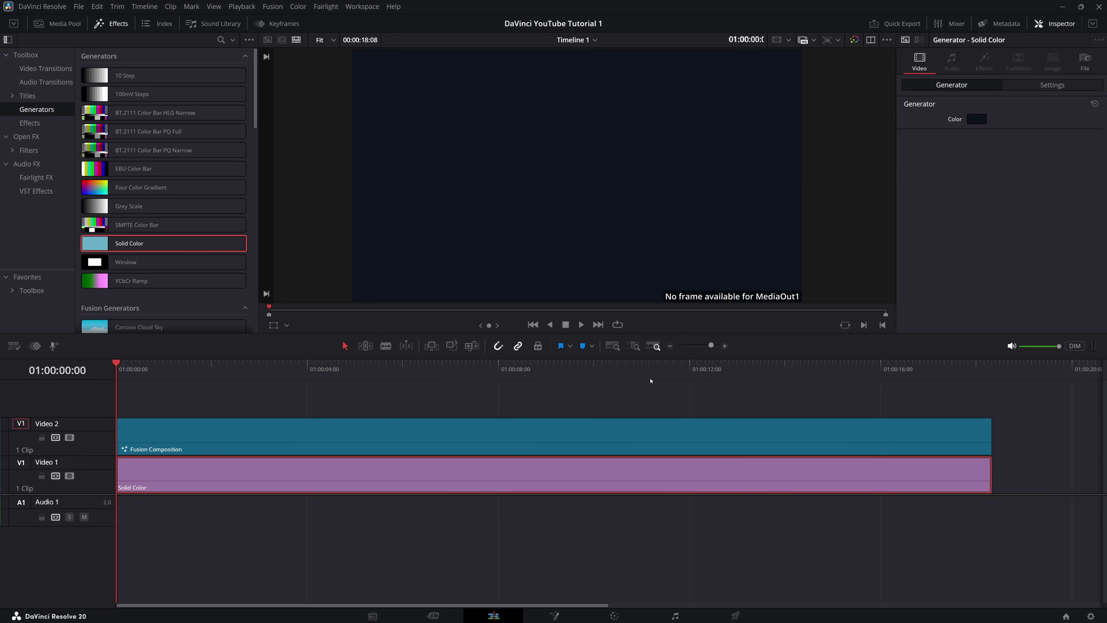
Open the Fusion Composition clip on the timeline in the Fusion page.
{"action": "right_click", "coordinate": [351, 436]}
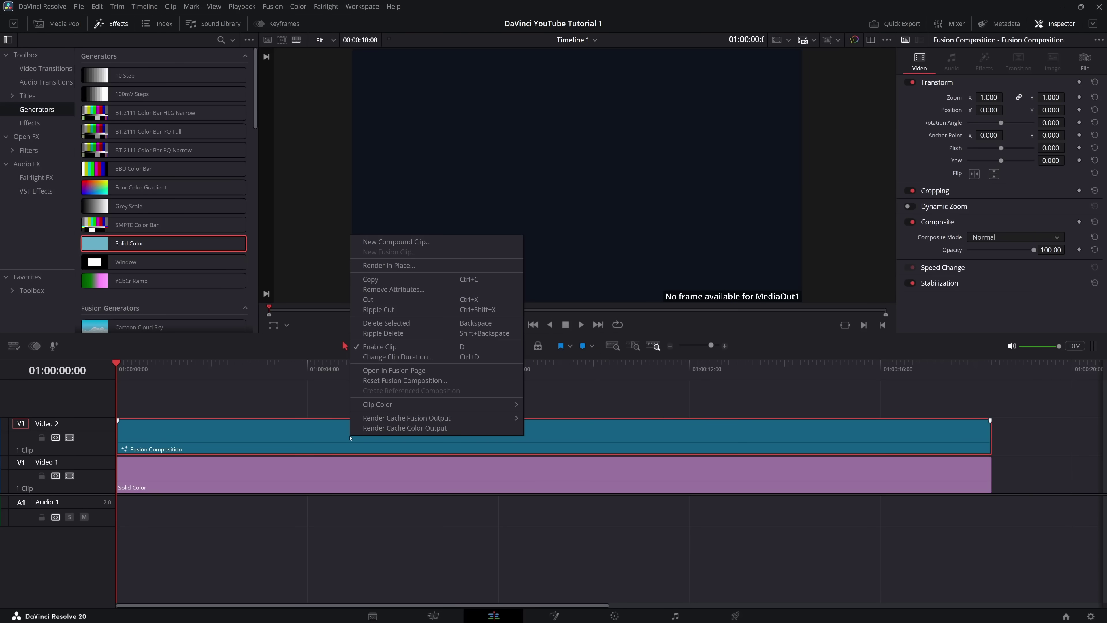
{"action": "left_click", "coordinate": [386, 371]}
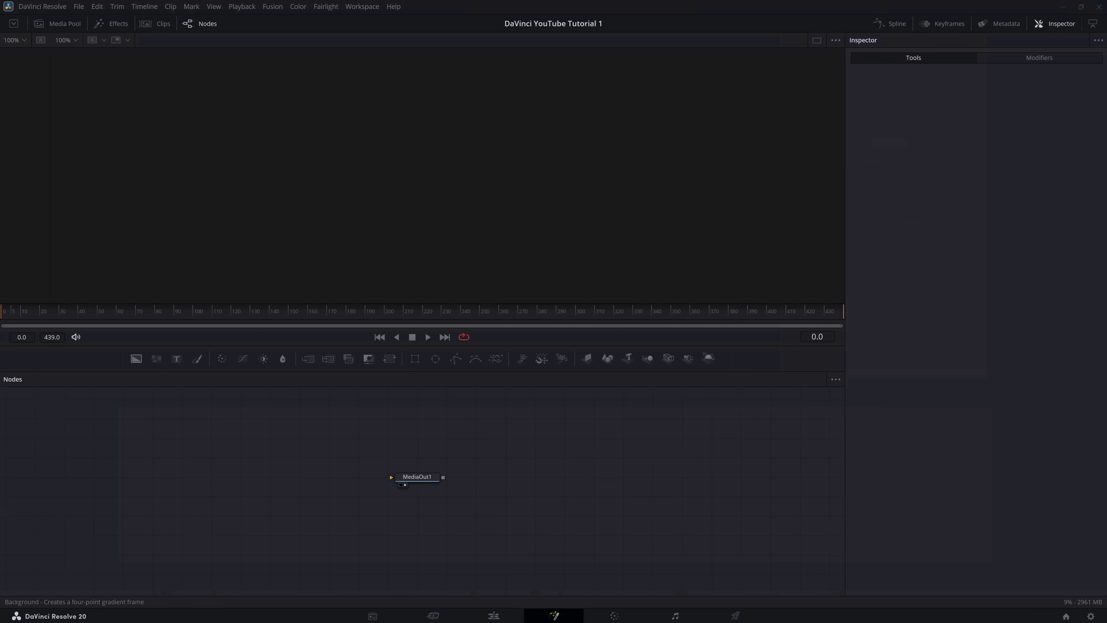
Add a yellow #fff045 Background1 masked by Polygon1 drawn as a vertical line.
{"action": "left_click_drag", "start_coordinate": [138, 356], "coordinate": [336, 477]}
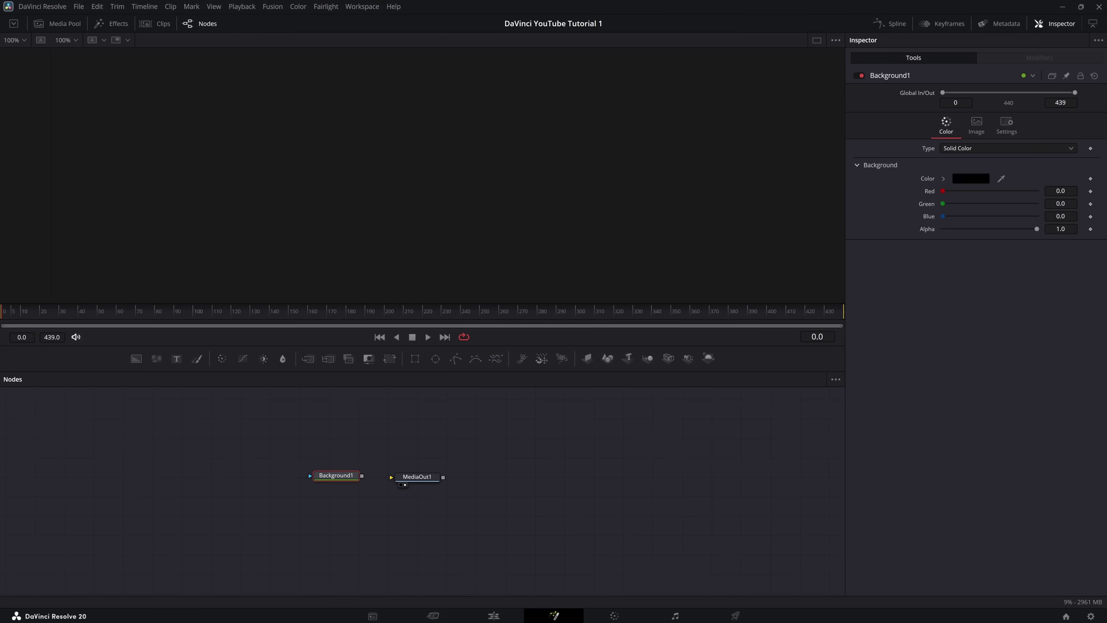
{"action": "left_click", "coordinate": [818, 379]}
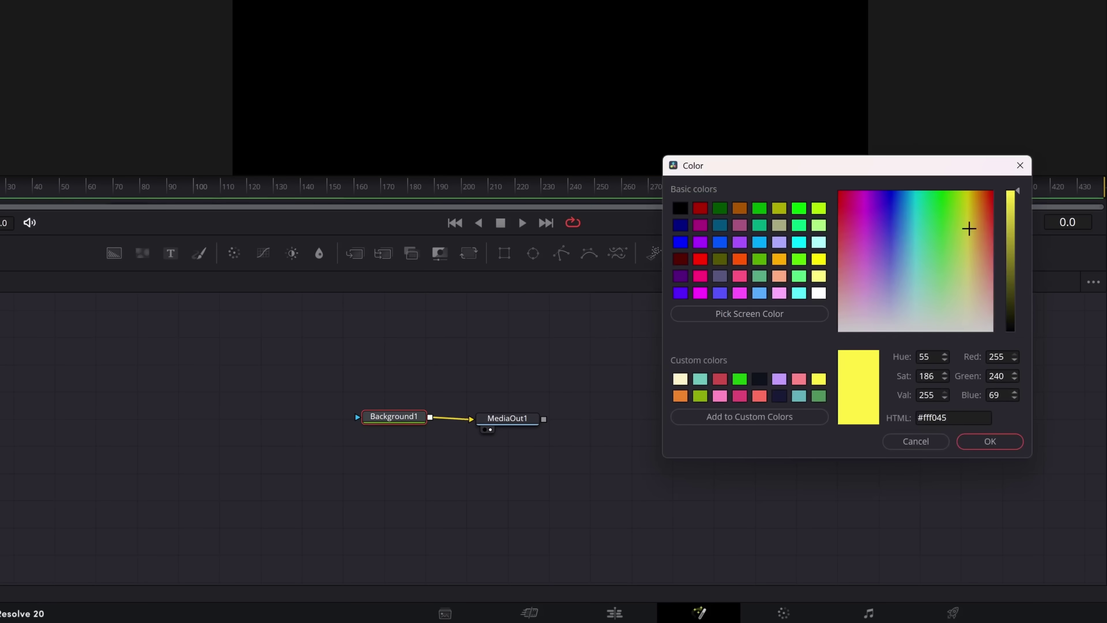
{"action": "key", "text": "Return"}
{"action": "left_click_drag", "start_coordinate": [561, 253], "coordinate": [235, 474]}
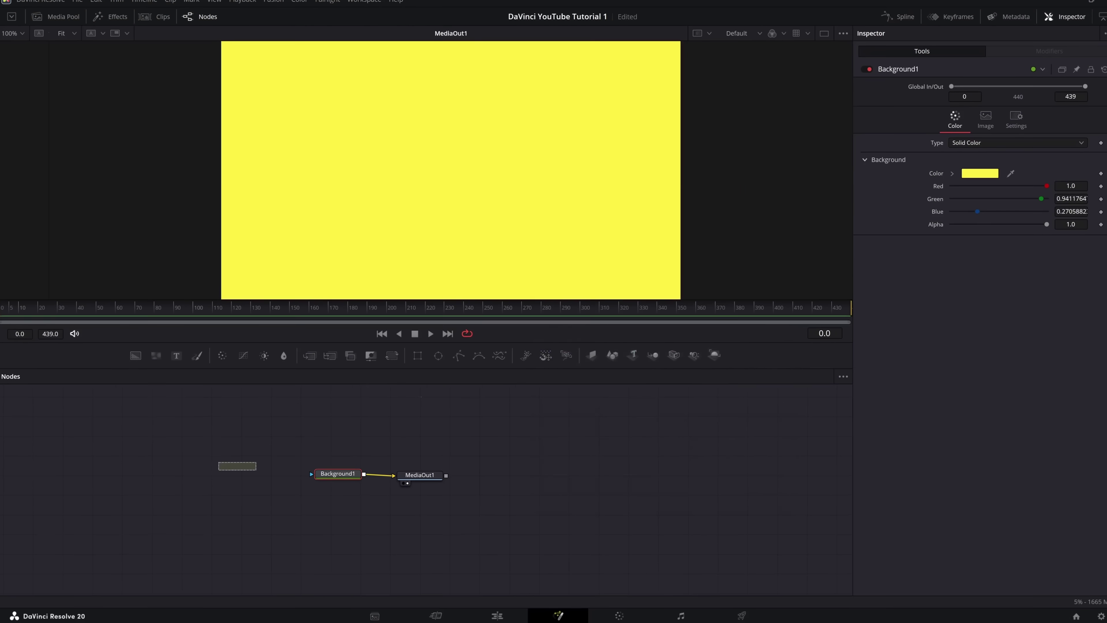
{"action": "left_click_drag", "start_coordinate": [329, 472], "coordinate": [333, 475]}
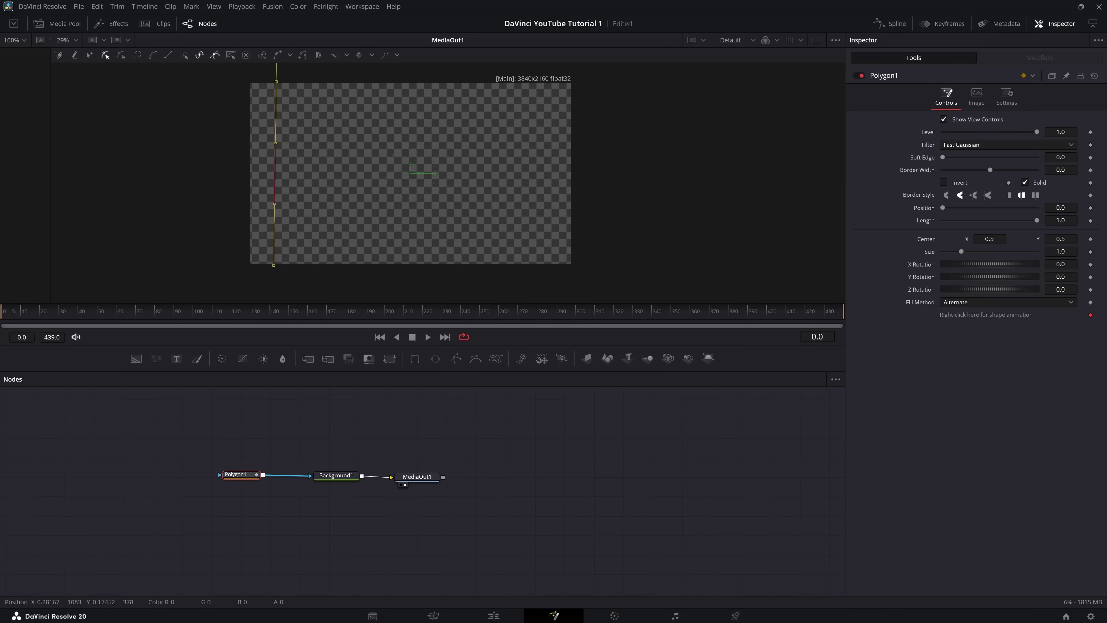
Publish Polygon1's points and set both points' X values to 0.01.
{"action": "right_click", "coordinate": [448, 305]}
{"action": "mouse_move", "coordinate": [380, 414]}
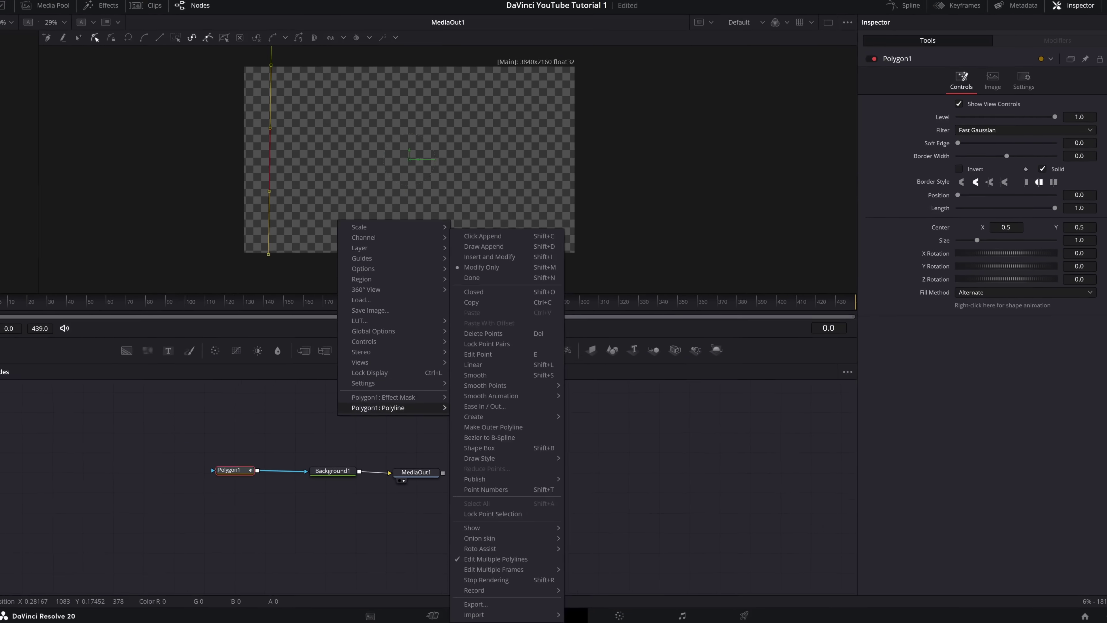
{"action": "mouse_move", "coordinate": [474, 483]}
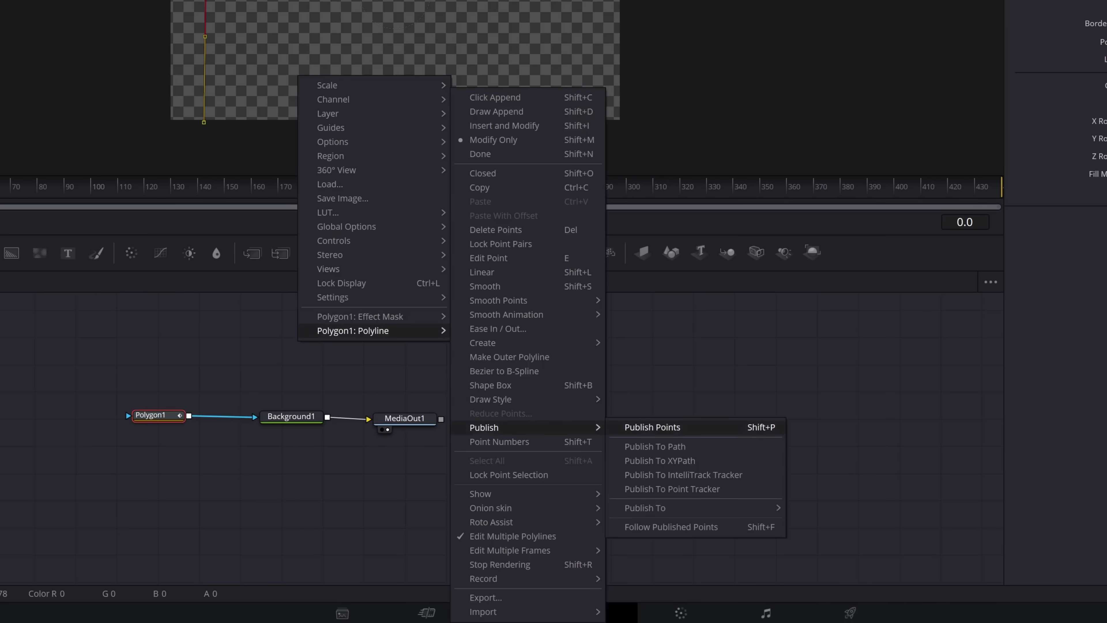
{"action": "left_click", "coordinate": [652, 427]}
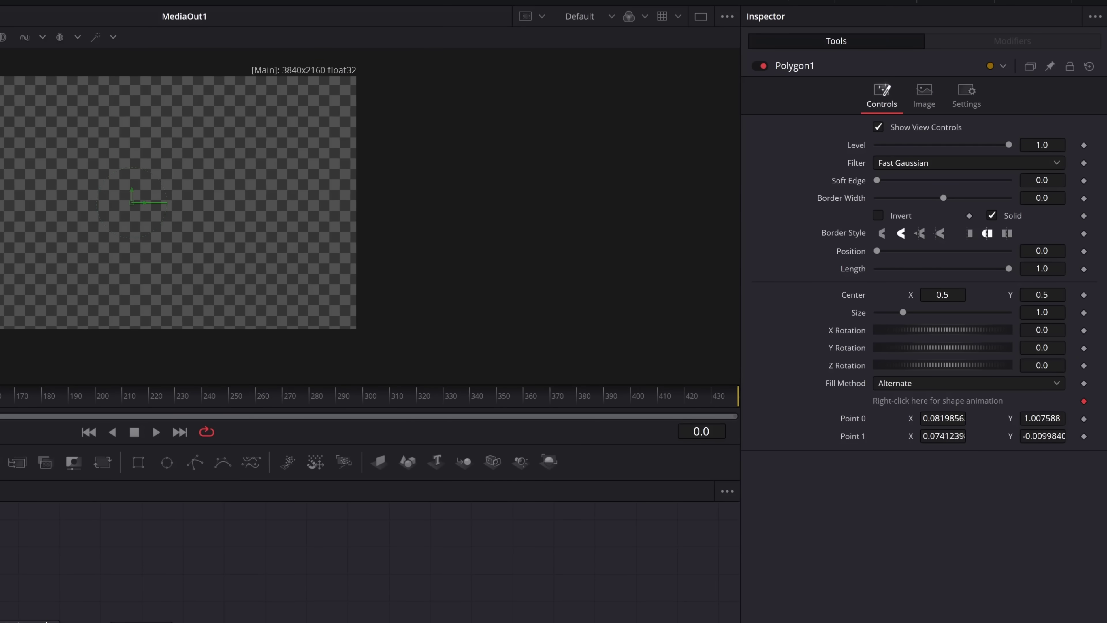
{"action": "key", "text": "ctrl+a"}
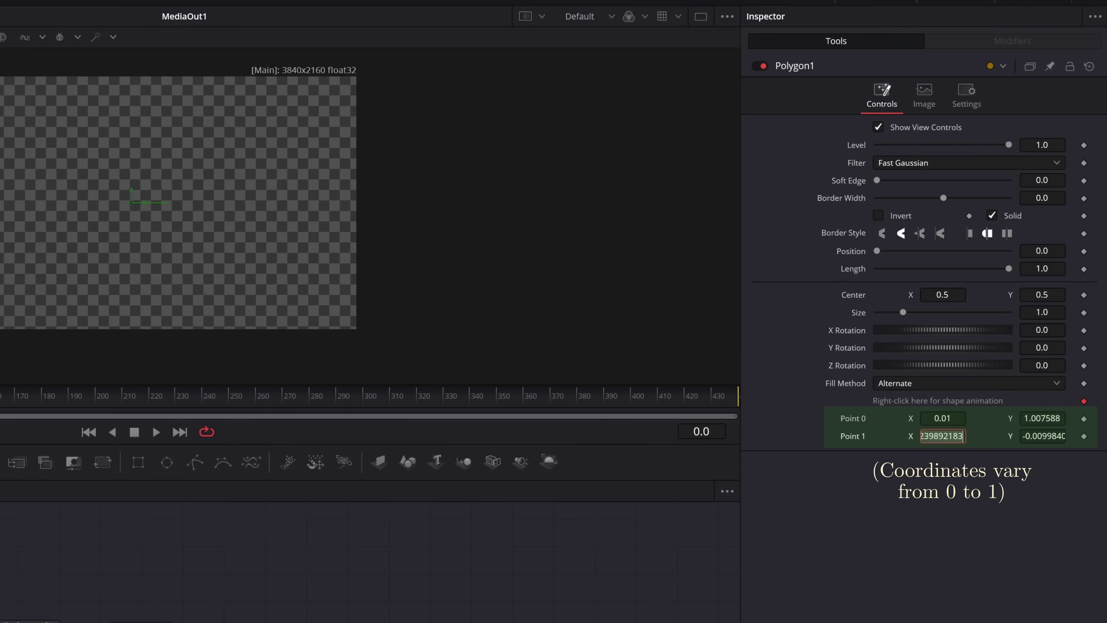
{"action": "type", "text": "0.01"}
{"action": "key", "text": "Tab"}
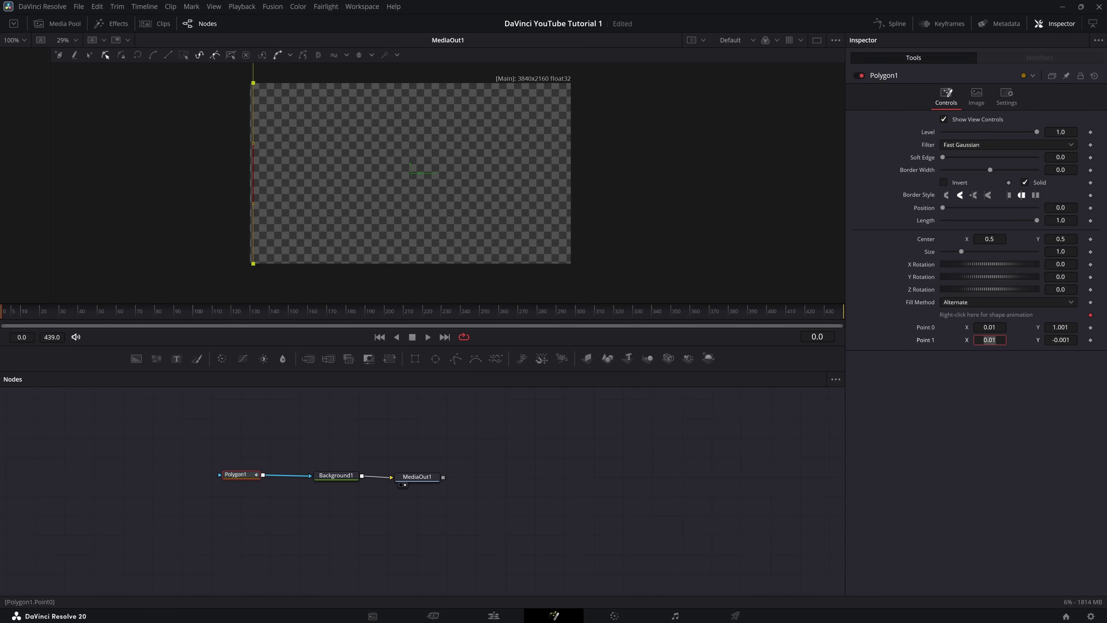
Give the polygon line Border Width 0.0005 and Level 0.4.
{"action": "left_click_drag", "start_coordinate": [990, 169], "coordinate": [996, 170]}
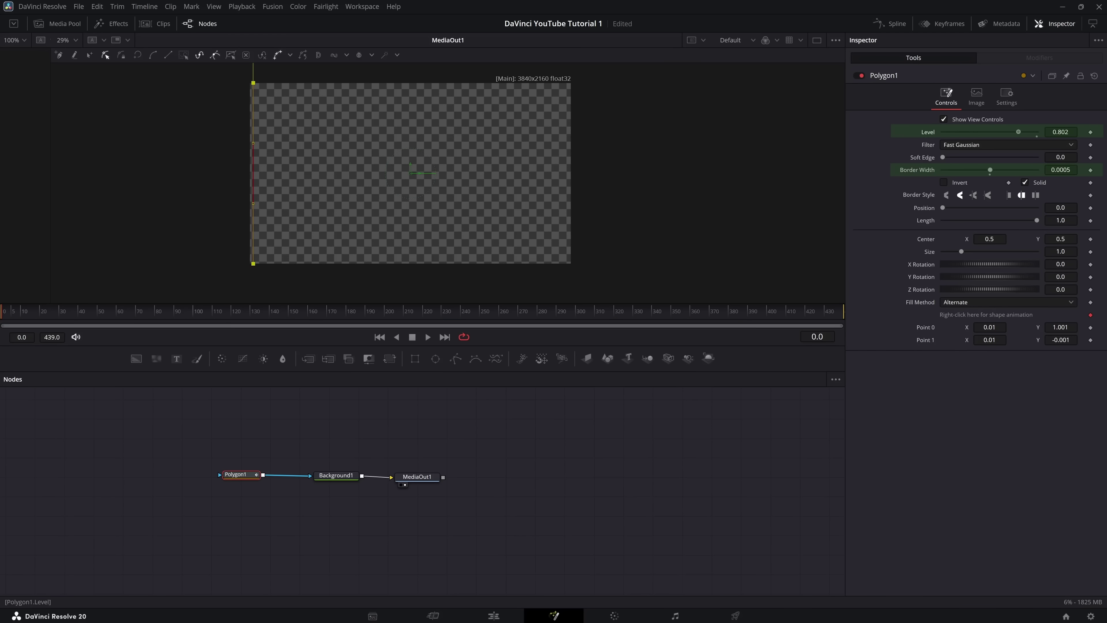
{"action": "type", "text": "0.4"}
{"action": "key", "text": "Tab"}
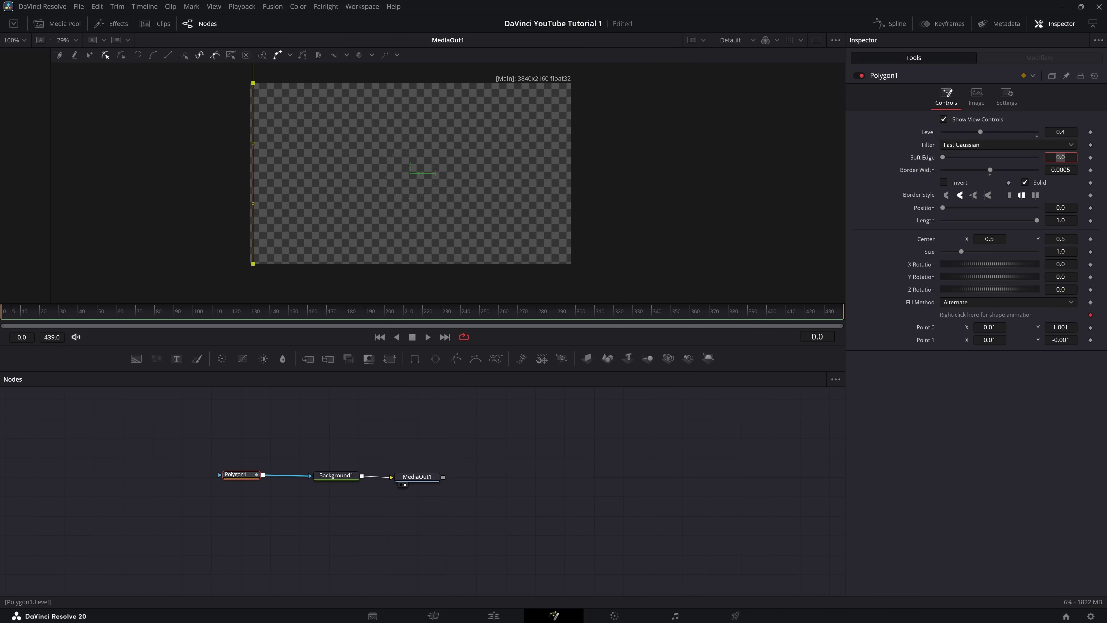
Insert a Duplicate node between Background1 and MediaOut1 with Center X 0.52 and 30 copies.
{"action": "left_click", "coordinate": [112, 24]}
{"action": "left_click_drag", "start_coordinate": [140, 144], "coordinate": [344, 345]}
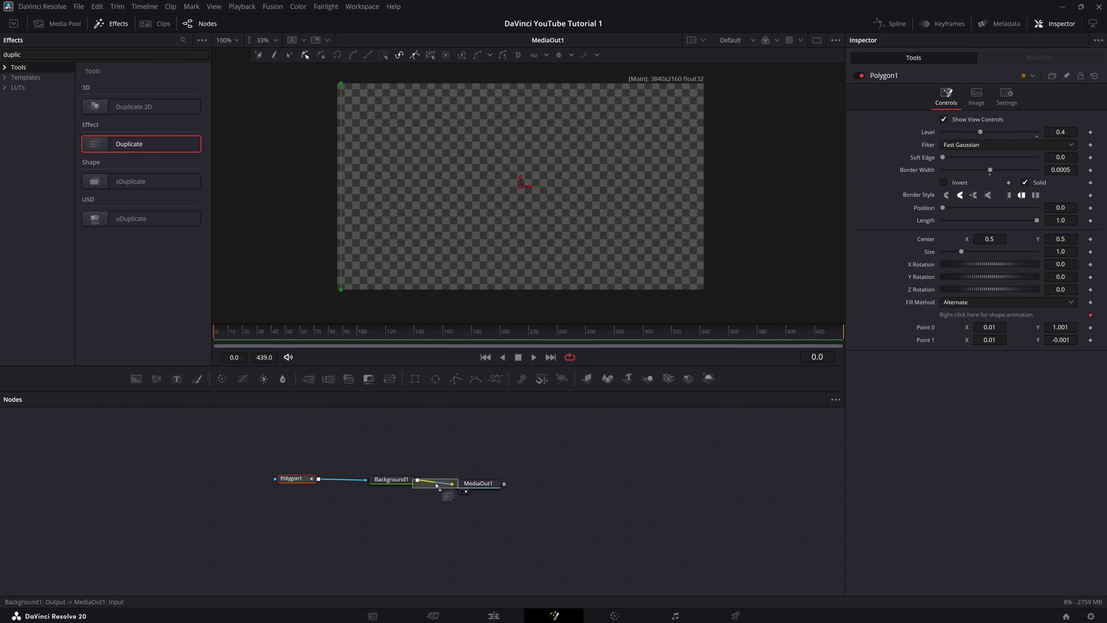
{"action": "left_click_drag", "start_coordinate": [436, 485], "coordinate": [436, 485]}
{"action": "left_click", "coordinate": [993, 160]}
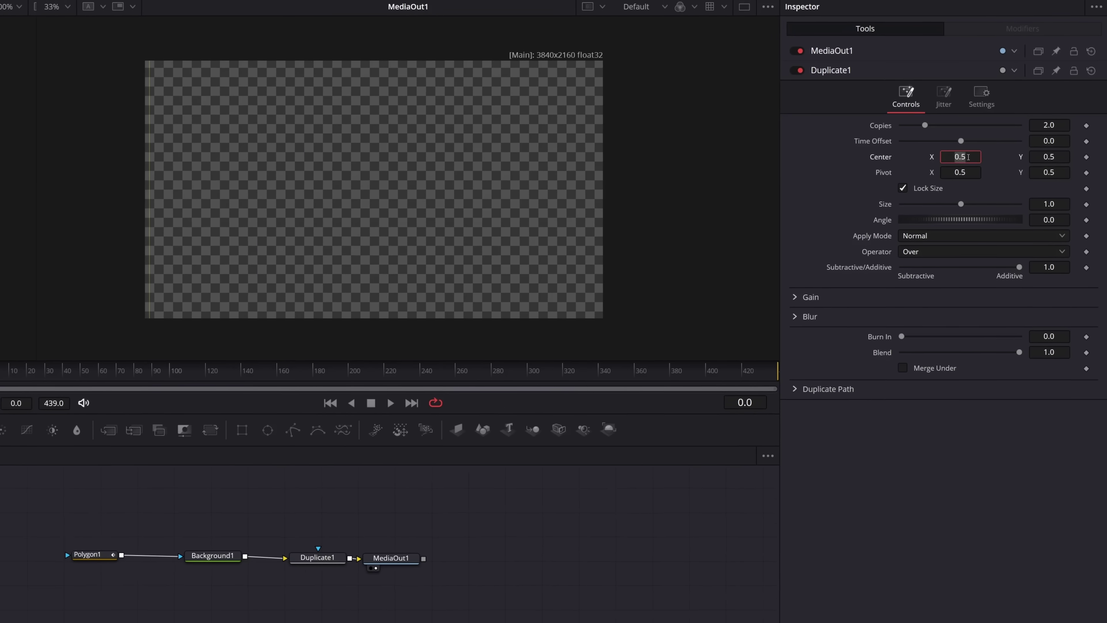
{"action": "type", "text": "0.52"}
{"action": "key", "text": "Tab"}
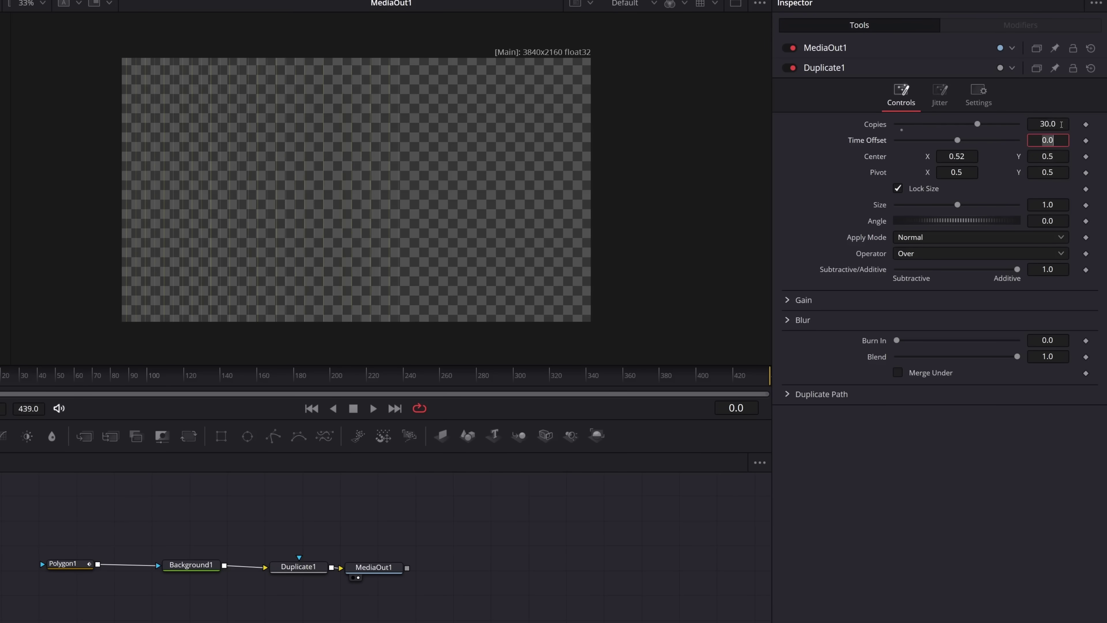
{"action": "scroll", "coordinate": [368, 214], "scroll_direction": "up", "scroll_amount": 2}
{"action": "scroll", "coordinate": [369, 213], "scroll_direction": "down", "scroll_amount": 2}
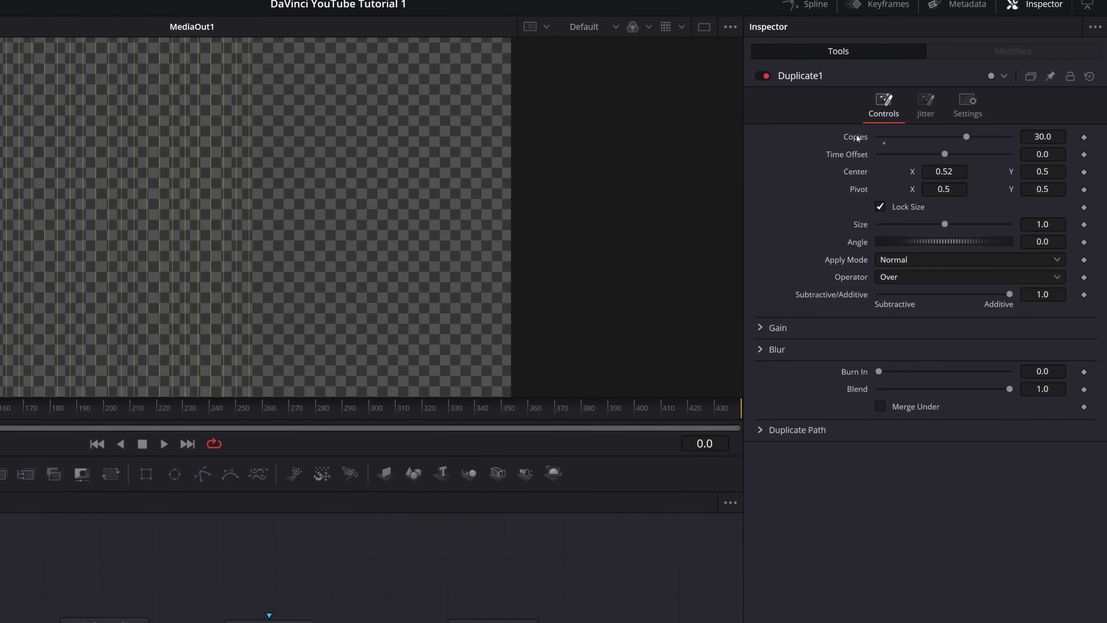
Switch Duplicate1's Copies control to an expression instead of a fixed number.
{"action": "right_click", "coordinate": [925, 120]}
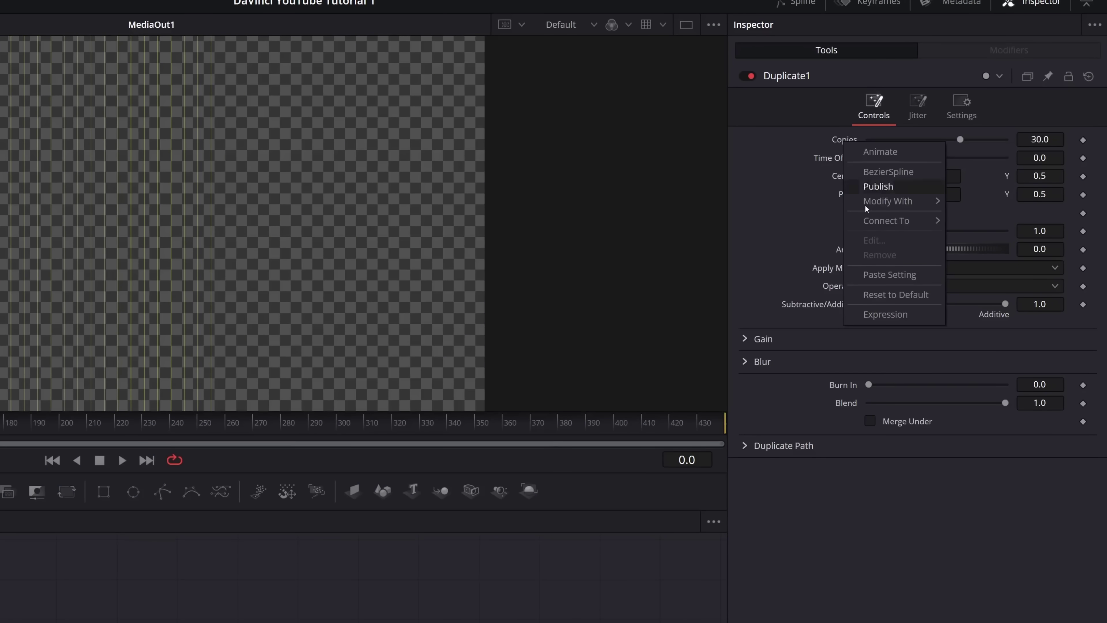
{"action": "left_click", "coordinate": [894, 314]}
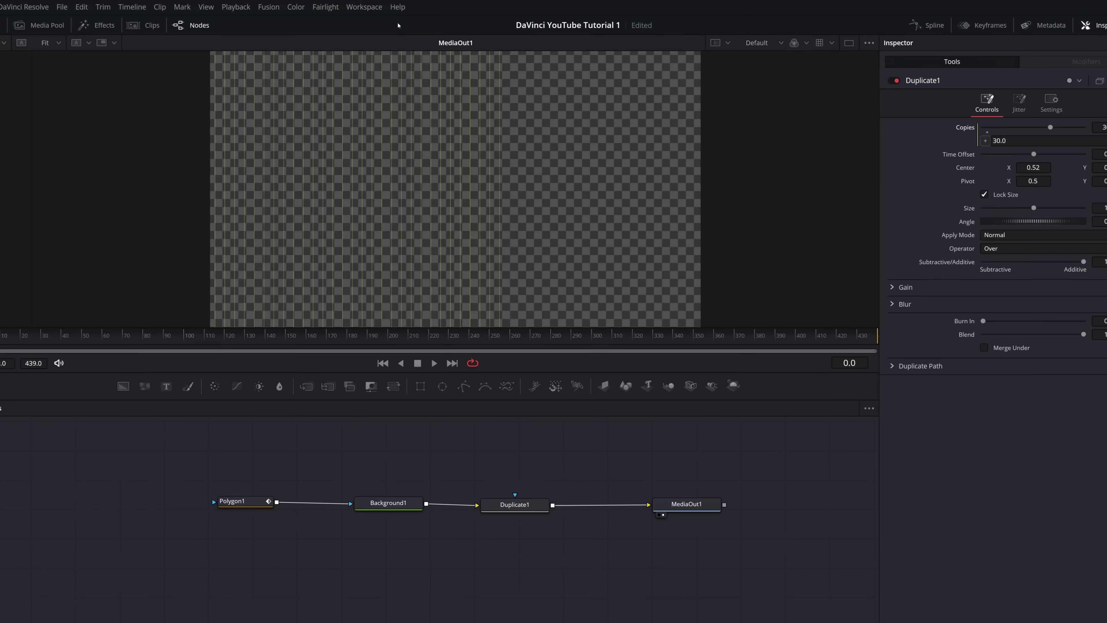
{"action": "left_click", "coordinate": [393, 6]}
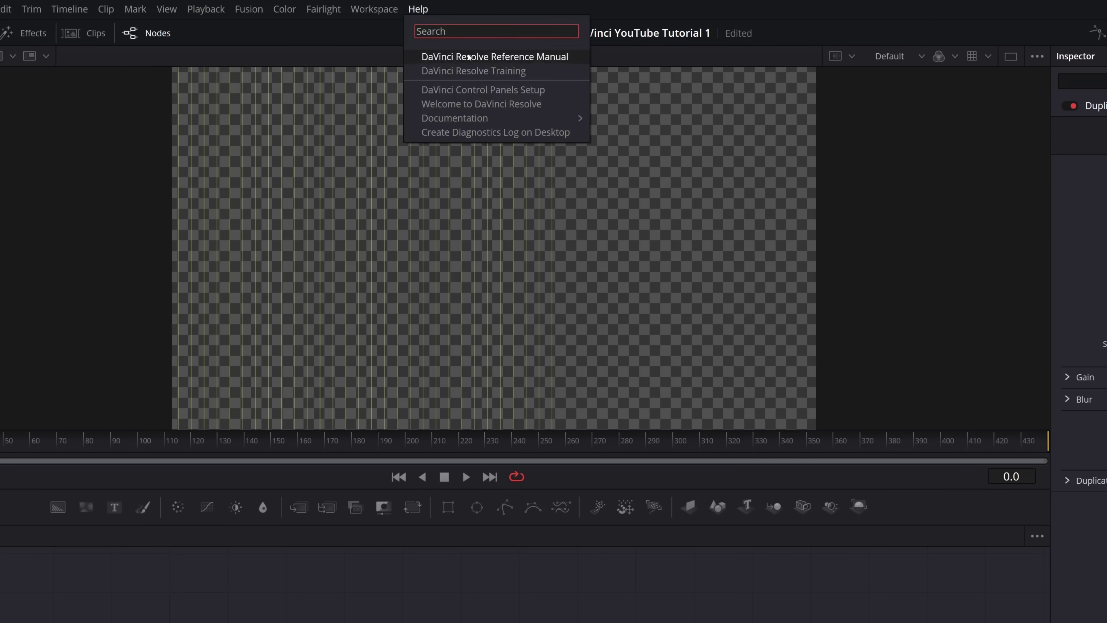
{"action": "left_click", "coordinate": [418, 9]}
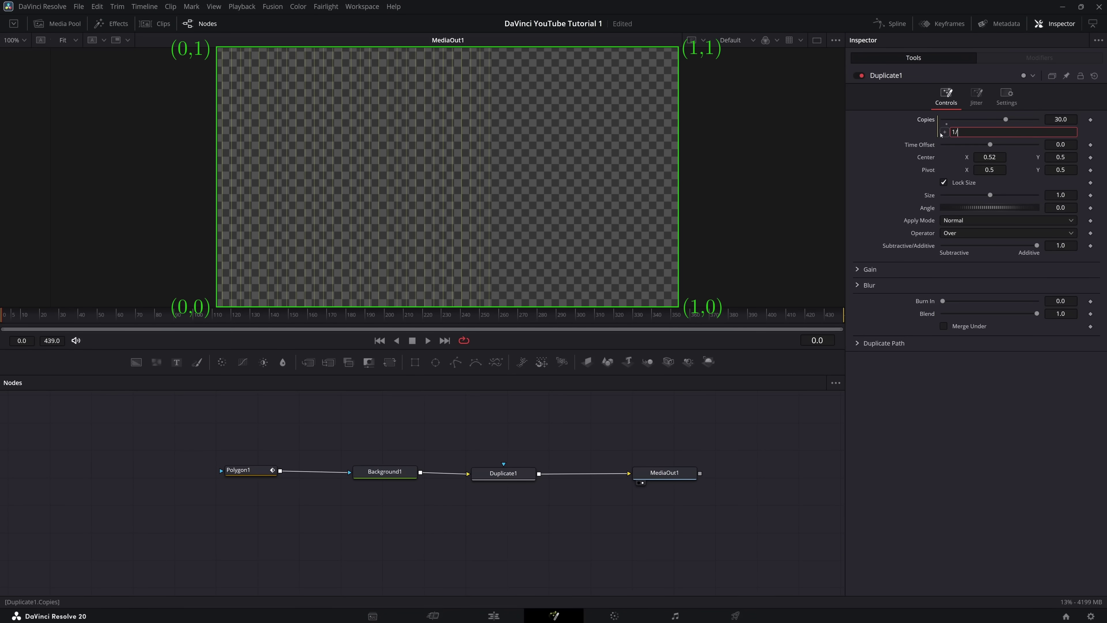
Enter the Copies expression floor(1/(Center.X - 0.5)) + 1.
{"action": "type", "text": "(0.5)"}
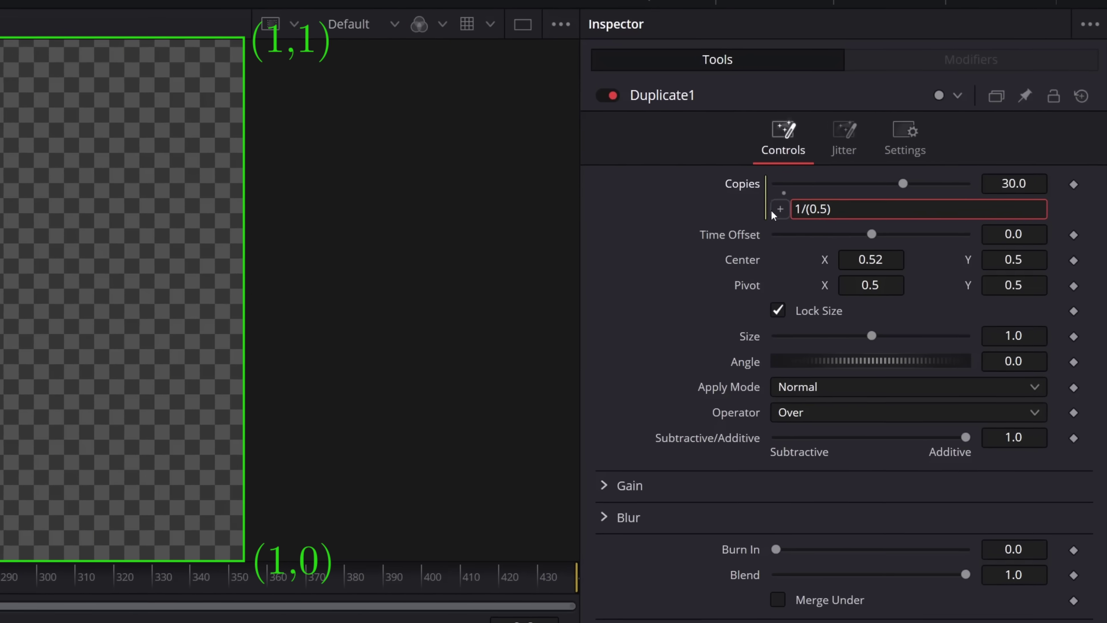
{"action": "key", "text": "Left"}
{"action": "key", "text": "Left"}
{"action": "key", "text": "Left"}
{"action": "key", "text": "Left"}
{"action": "type", "text": "Center.X -"}
{"action": "left_click", "coordinate": [897, 206]}
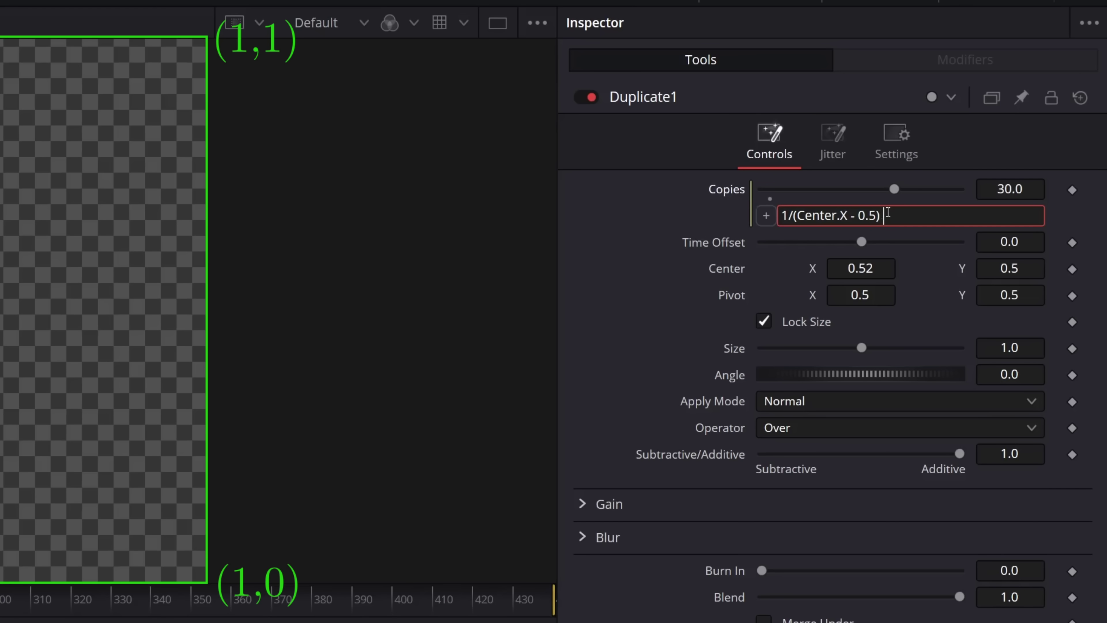
{"action": "type", "text": "+ 1"}
{"action": "key", "text": "Tab"}
{"action": "left_click", "coordinate": [782, 215]}
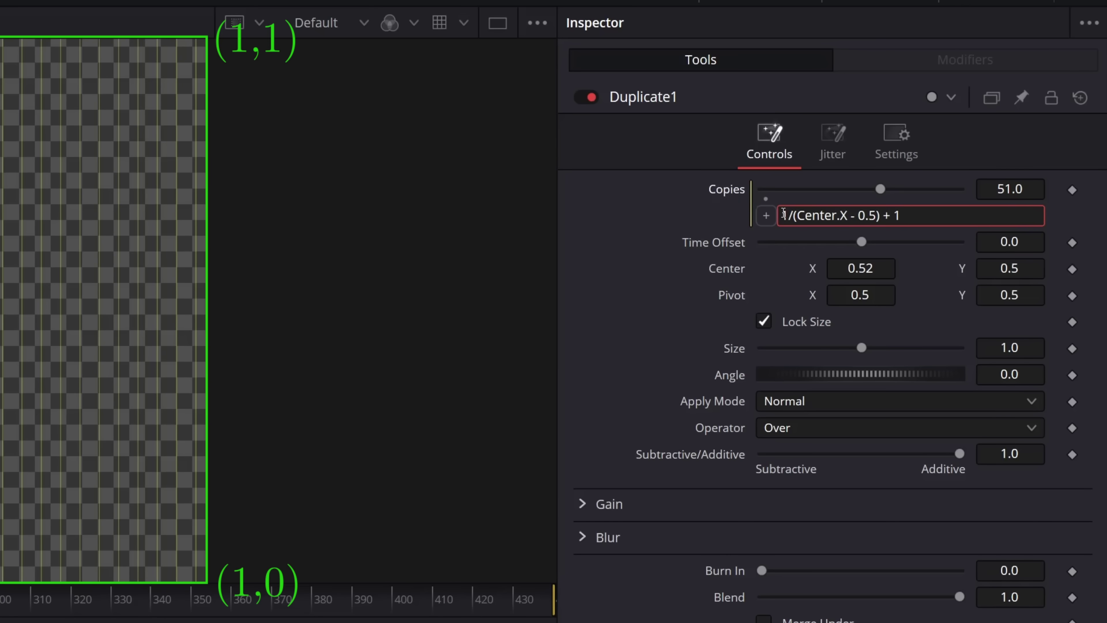
{"action": "type", "text": "floor("}
{"action": "key", "text": "Tab"}
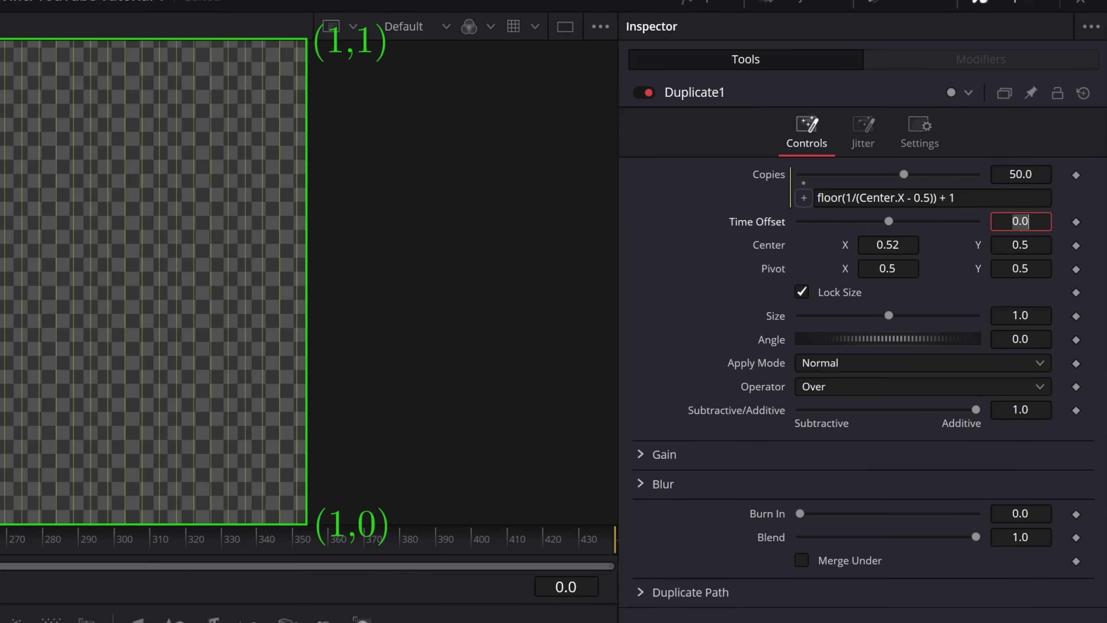
Fine-tune Duplicate1's Center X spacing, which now drives the number of vertical lines.
{"action": "key", "text": "Tab"}
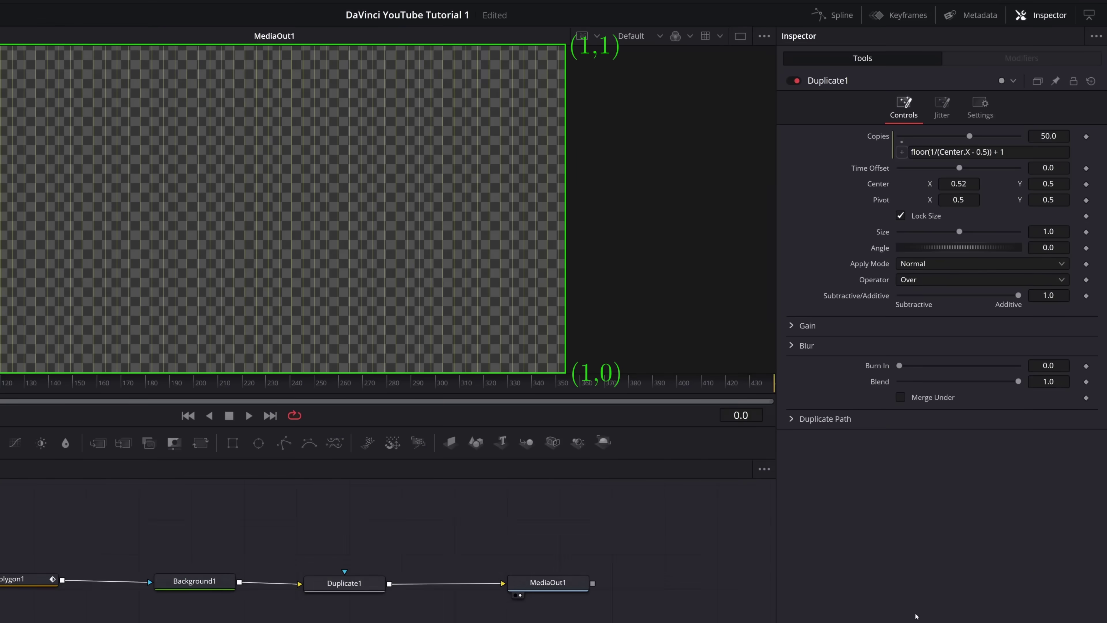
{"action": "scroll", "coordinate": [987, 159], "scroll_direction": "up", "scroll_amount": 5}
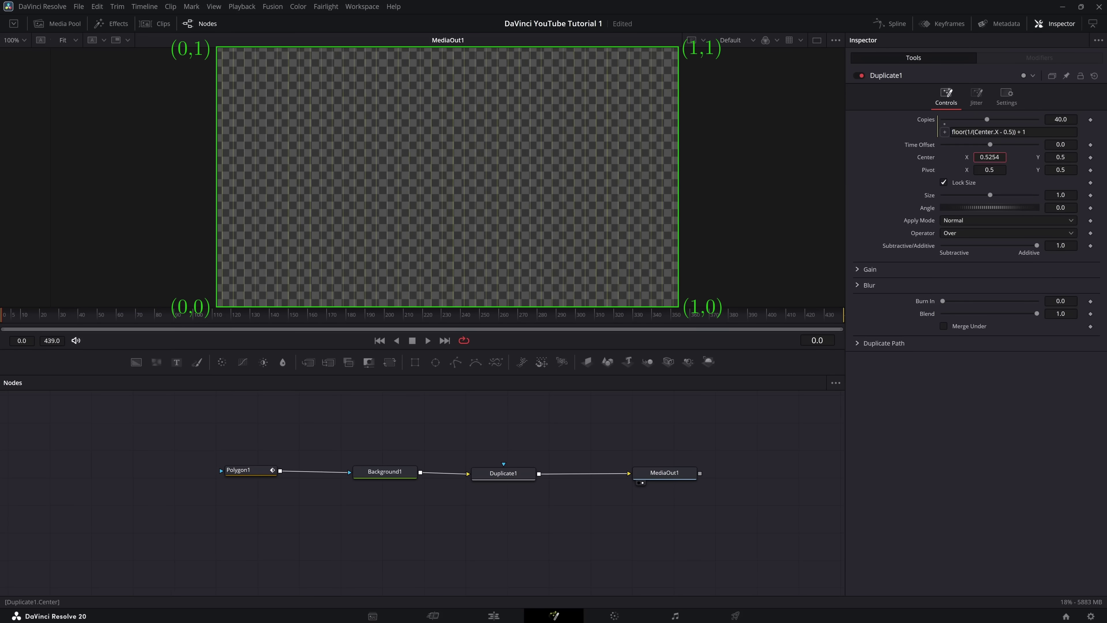
{"action": "scroll", "coordinate": [990, 157], "scroll_direction": "down", "scroll_amount": 6}
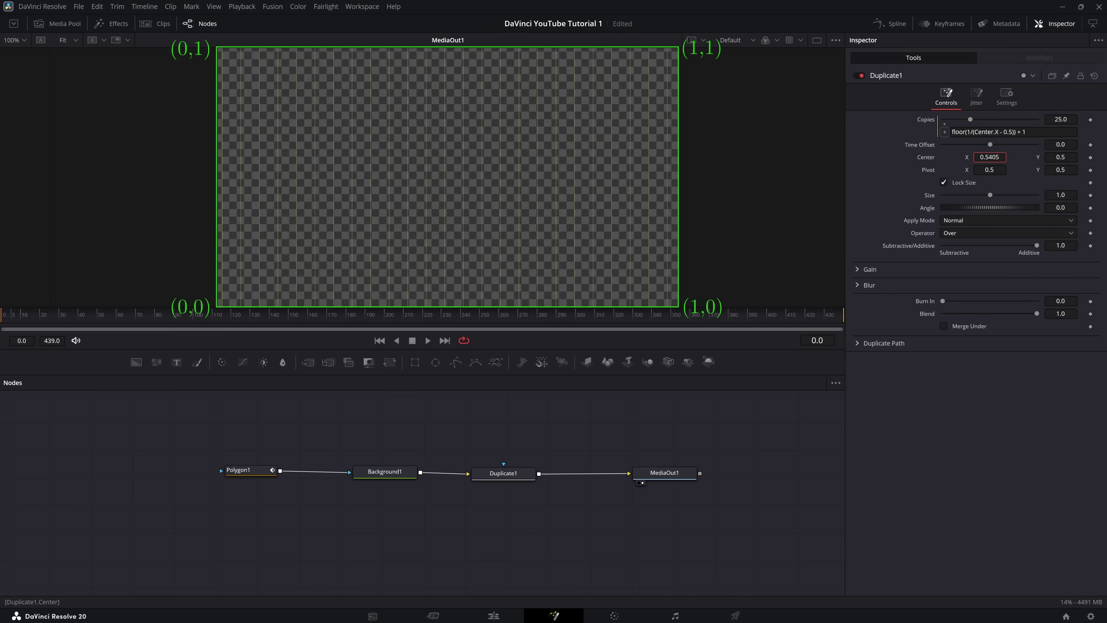
Copy and paste the Polygon1, Background1 and Duplicate1 chain as a second line branch.
{"action": "scroll", "coordinate": [990, 157], "scroll_direction": "down", "scroll_amount": 3}
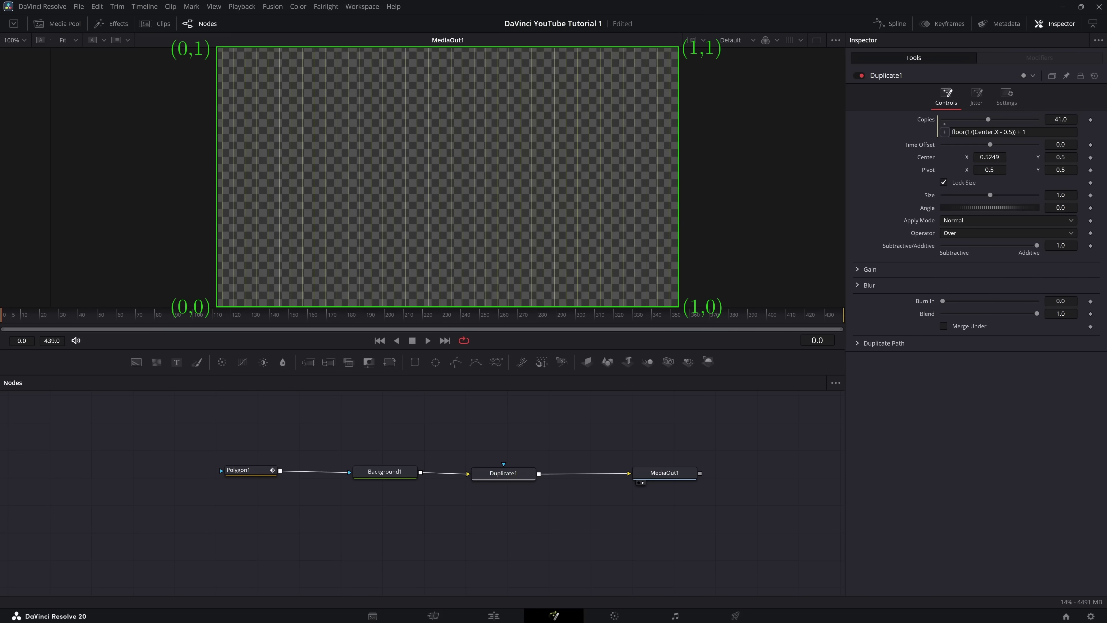
{"action": "left_click_drag", "start_coordinate": [196, 440], "coordinate": [499, 521]}
{"action": "key", "text": "ctrl+c"}
{"action": "key", "text": "ctrl+v"}
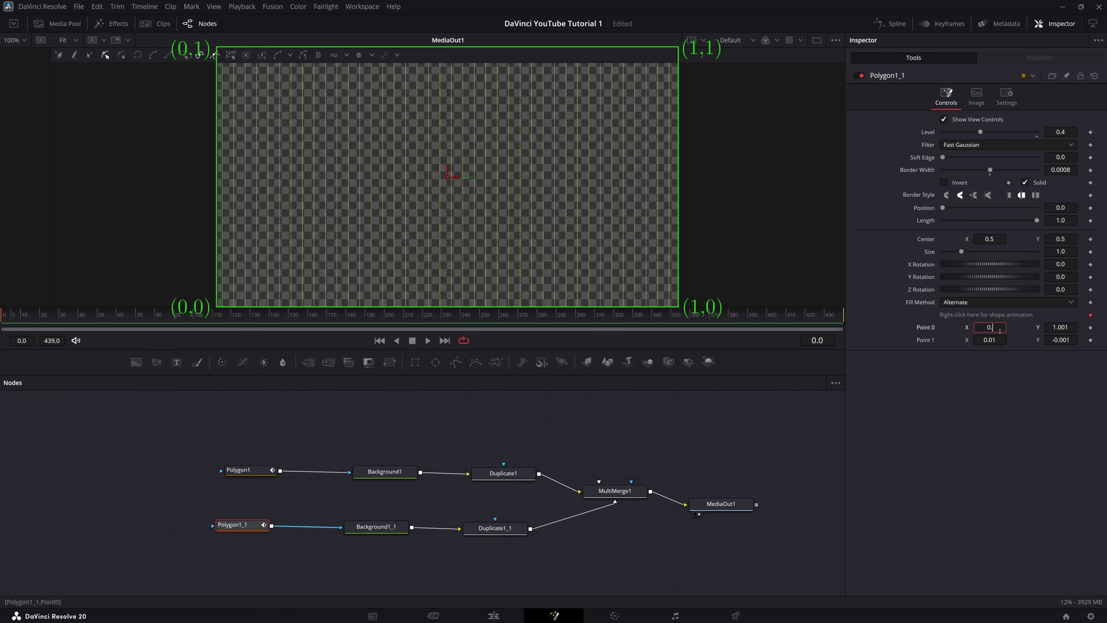
{"action": "key", "text": "Return"}
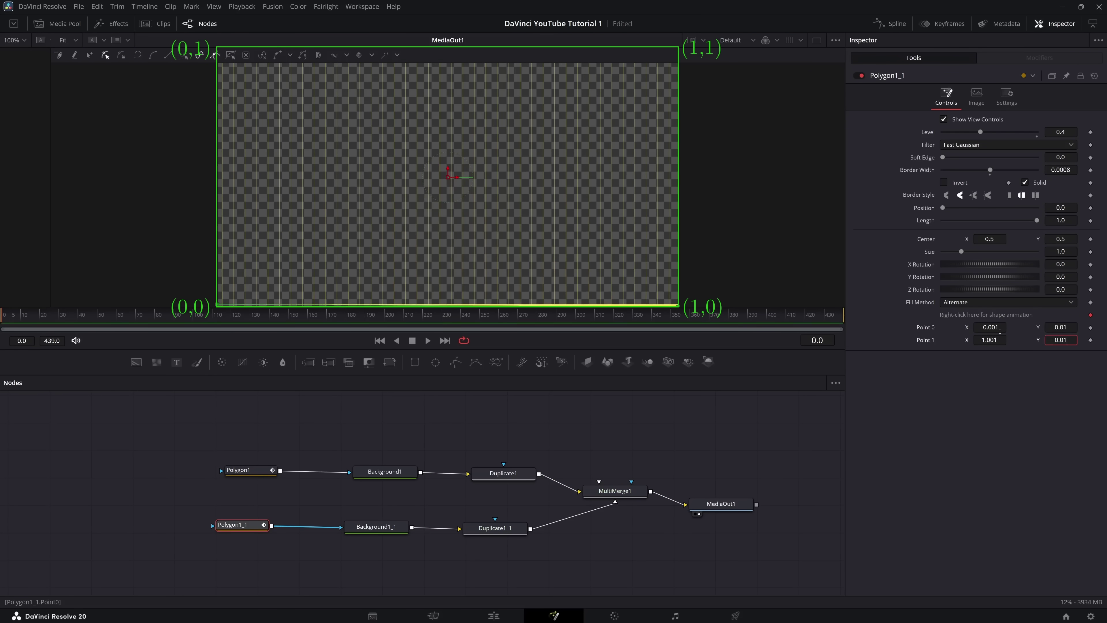
{"action": "left_click", "coordinate": [494, 527]}
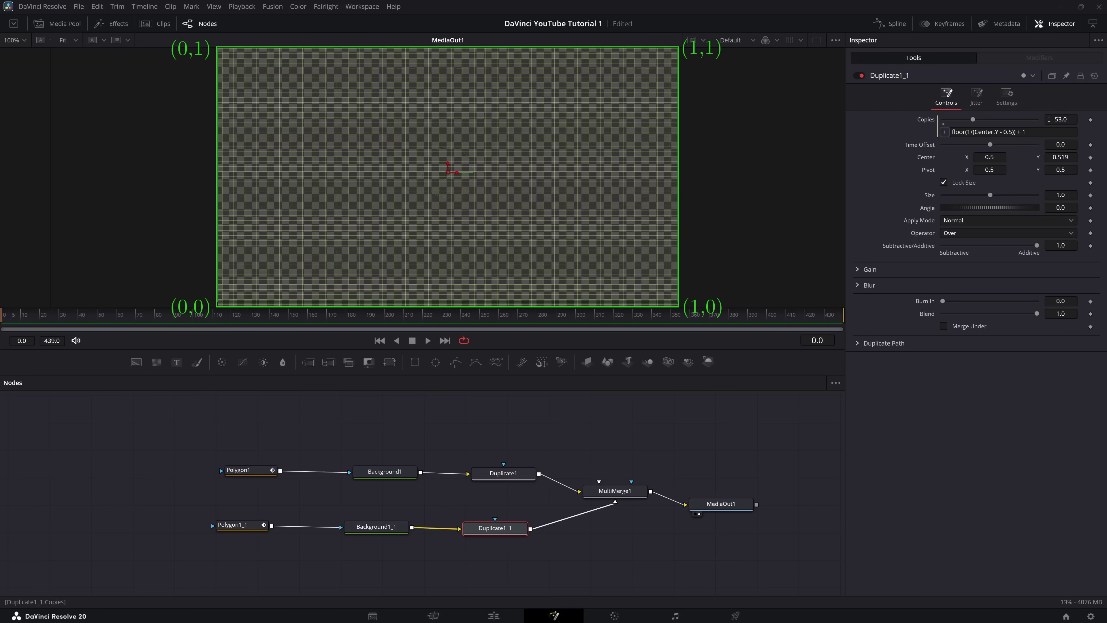
Set Duplicate1_1's Center to the expression Point(0.5, 0.5 + 16*(Duplicate1.Center.X - 0.5)).
{"action": "right_click", "coordinate": [925, 161]}
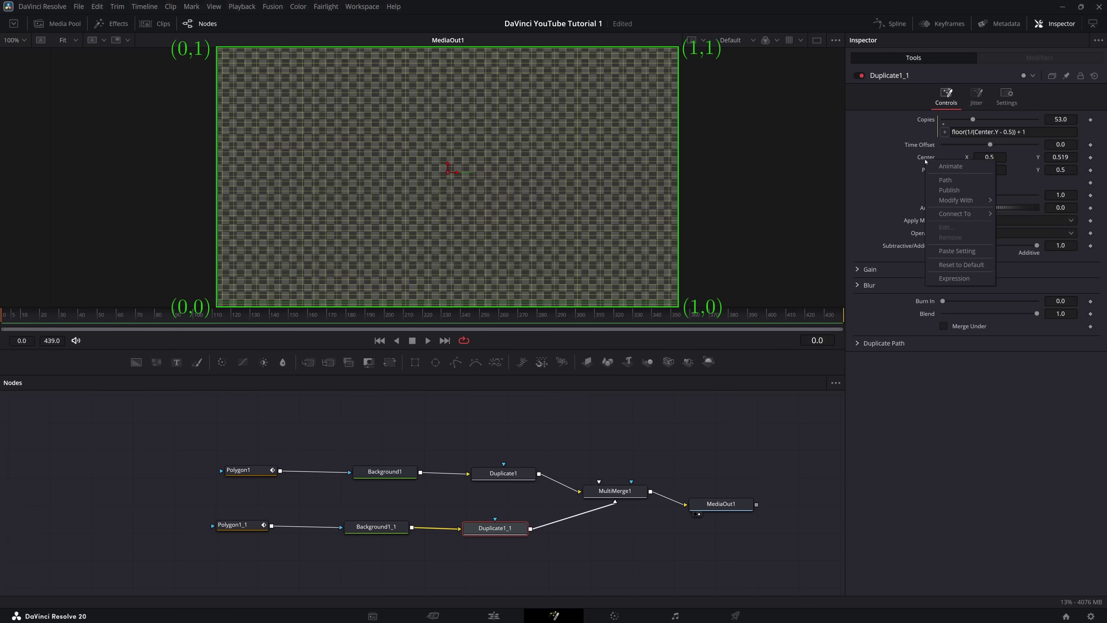
{"action": "left_click", "coordinate": [953, 278]}
{"action": "double_click", "coordinate": [981, 170]}
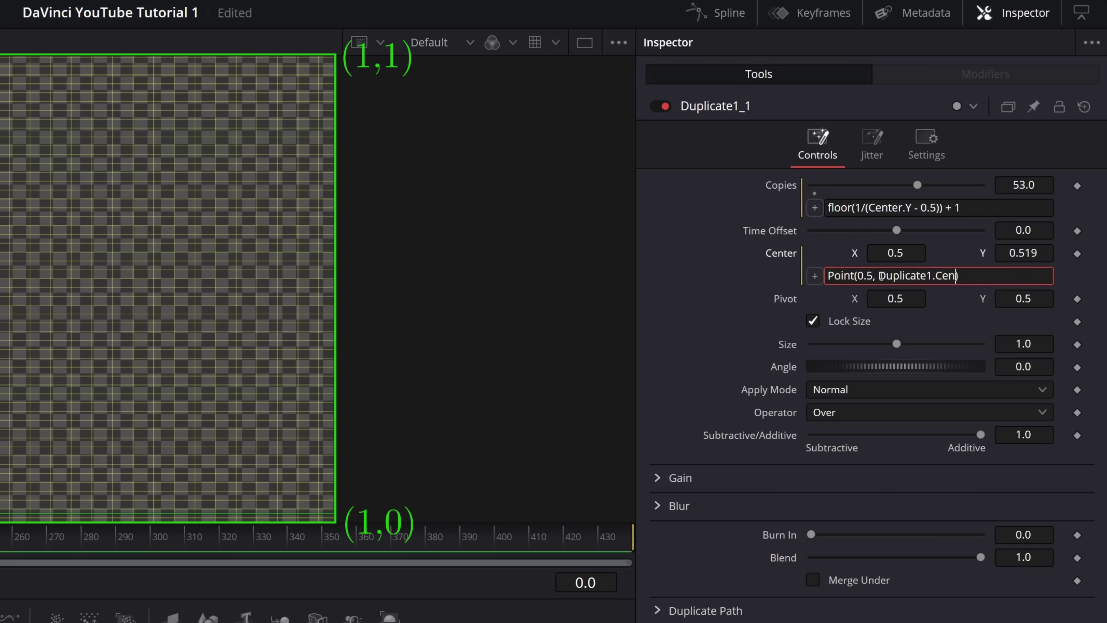
{"action": "type", "text": "X"}
{"action": "key", "text": "Tab"}
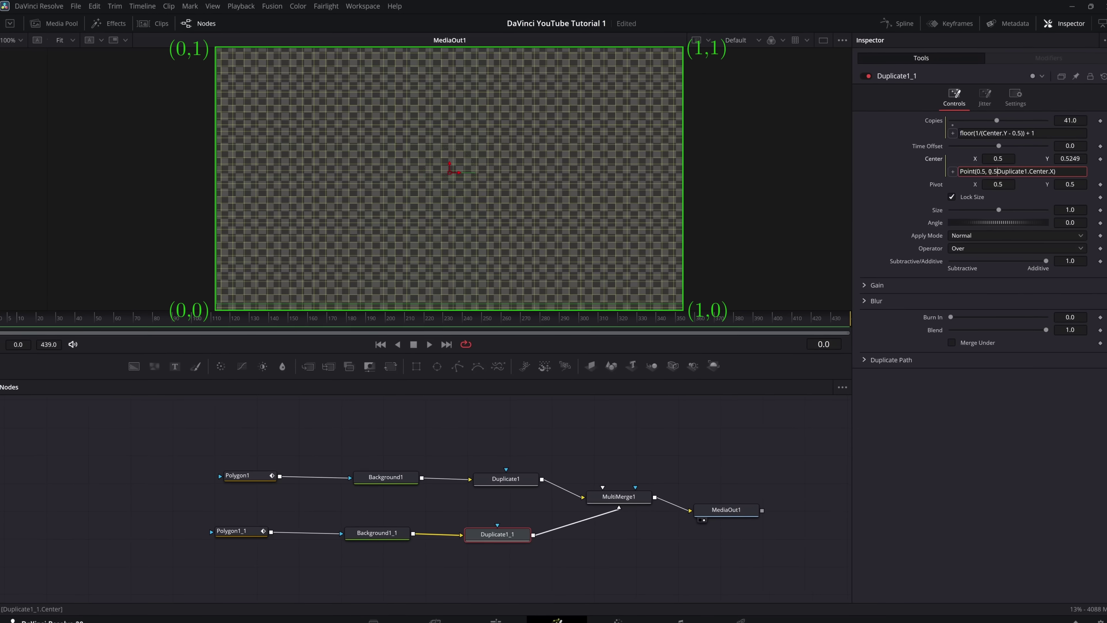
{"action": "type", "text": "+ "}
{"action": "type", "text": "16*("}
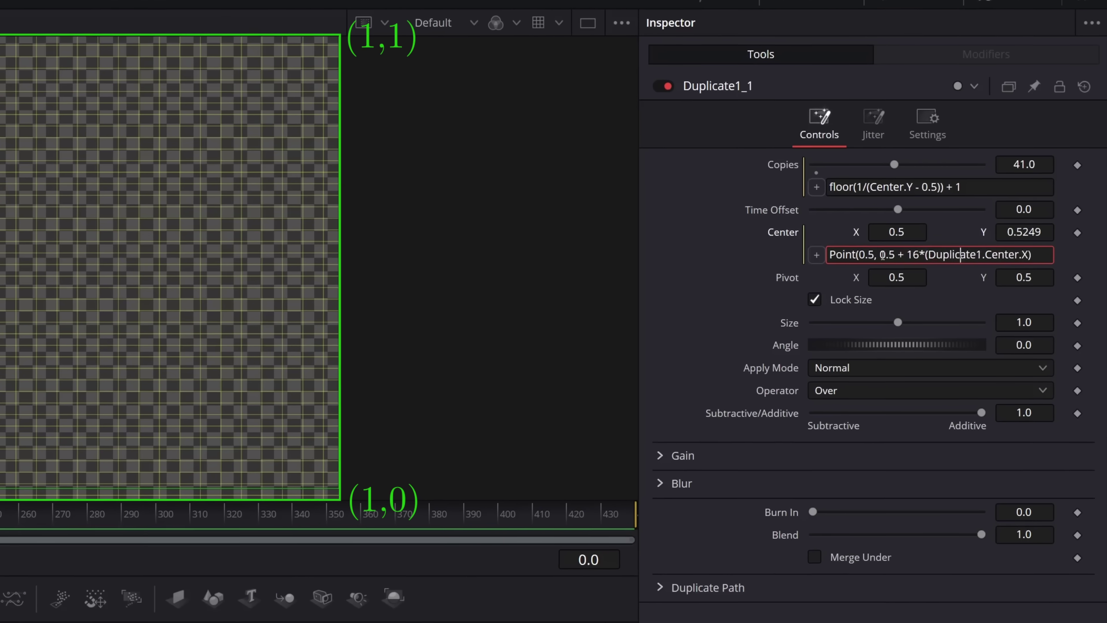
{"action": "key", "text": "End"}
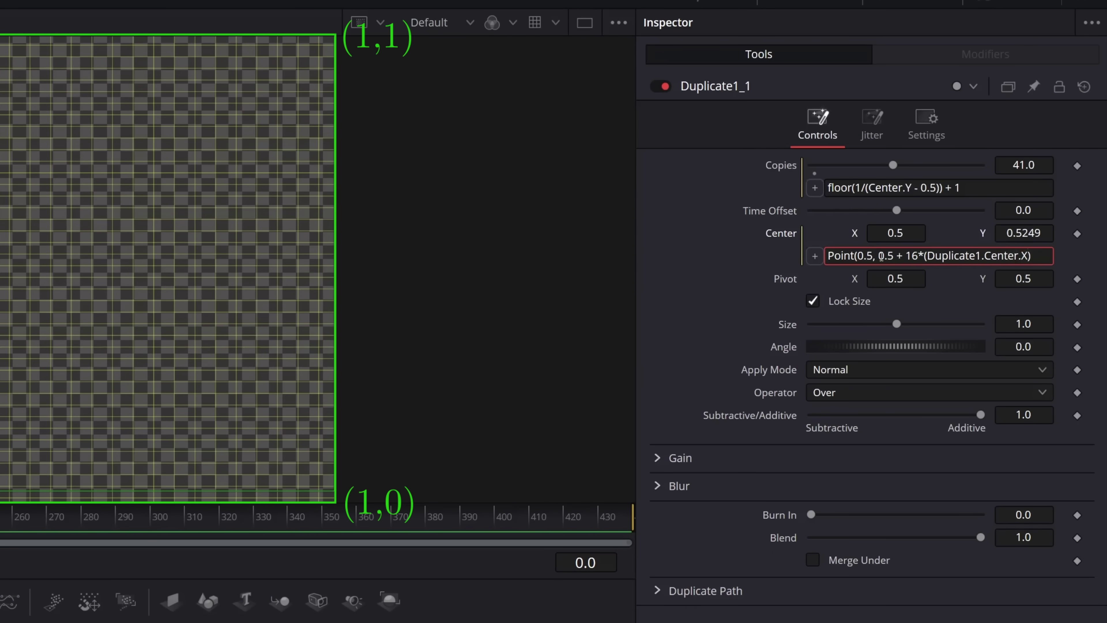
{"action": "key", "text": "Tab"}
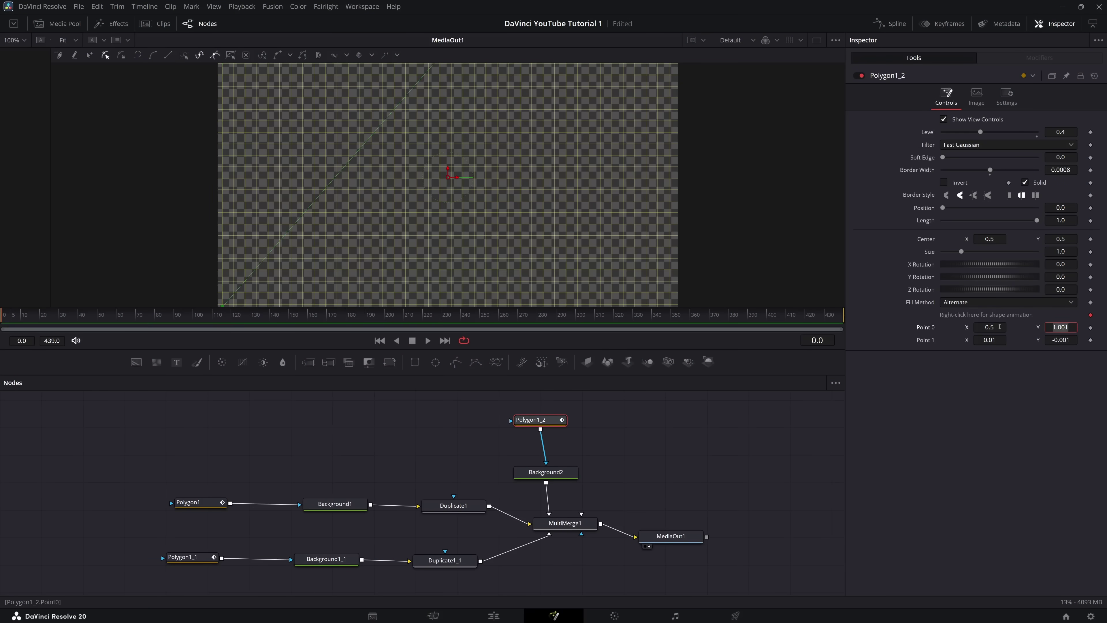
Thicken the axis line and paste a second line set to 0 height as the horizontal axis.
{"action": "left_click", "coordinate": [1063, 170]}
{"action": "type", "text": "0.0012"}
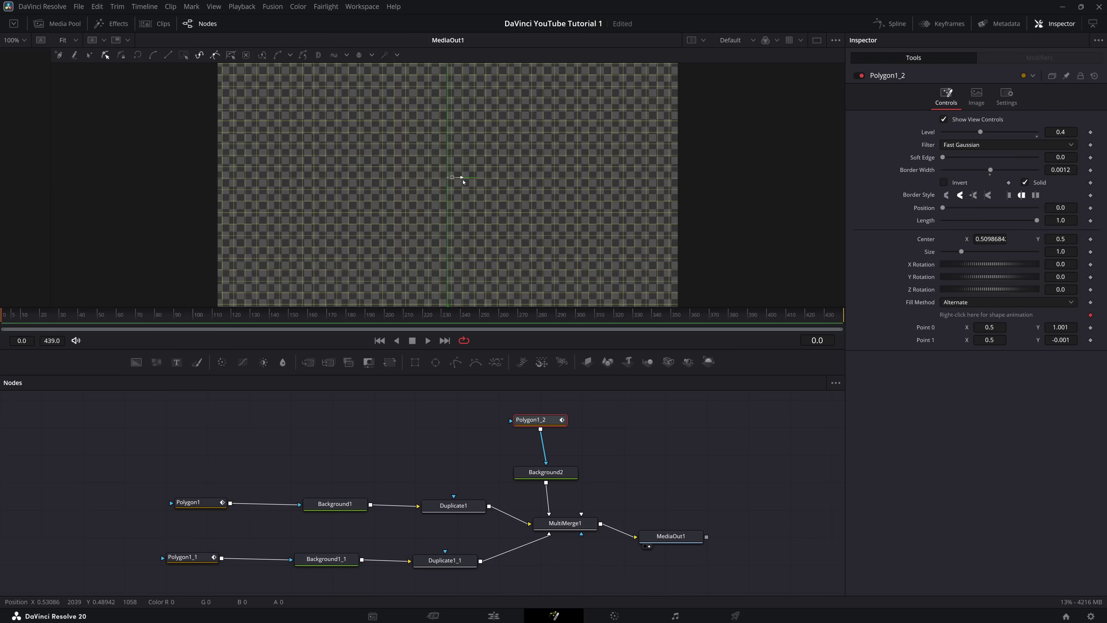
{"action": "key", "text": "ctrl+z"}
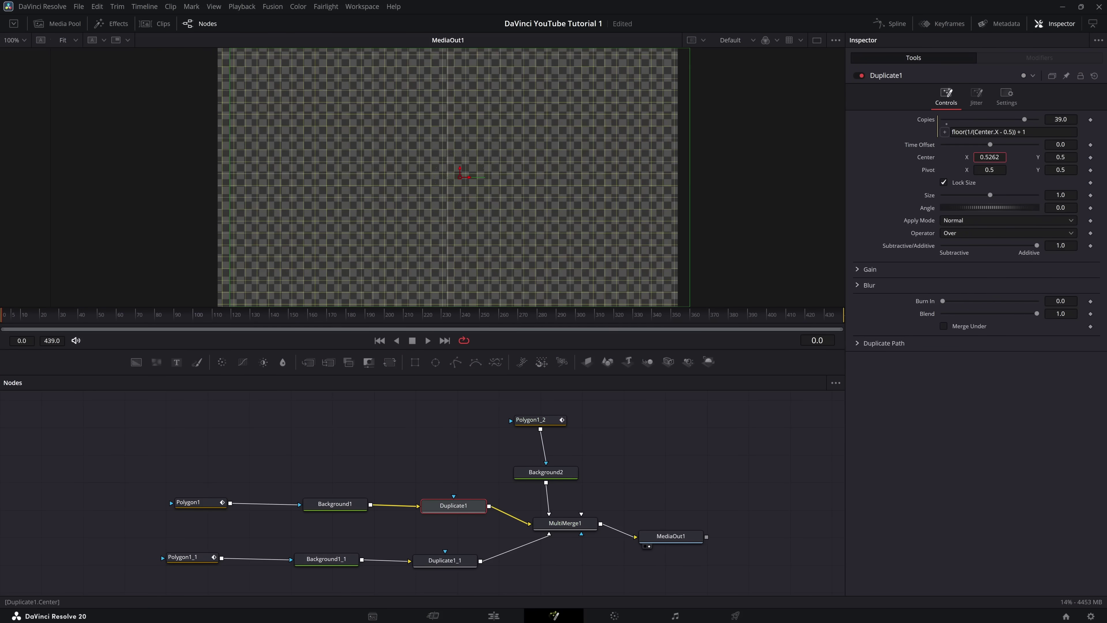
{"action": "key", "text": "ctrl+v"}
{"action": "left_click", "coordinate": [1046, 327]}
{"action": "type", "text": "0"}
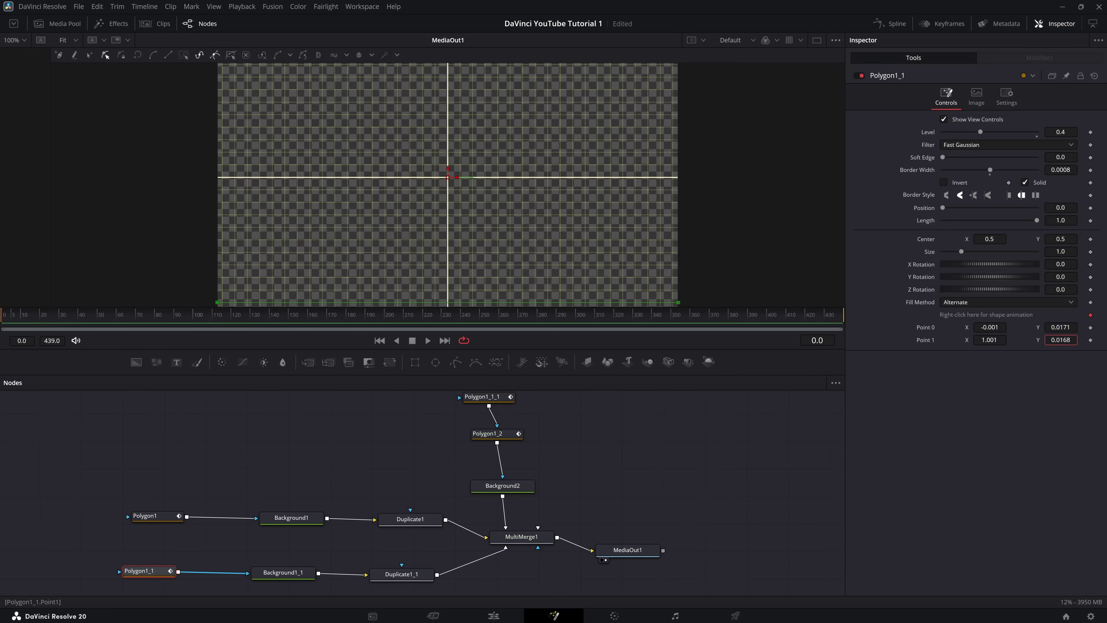
Draw a closed triangle Polygon2 and link its Center to the axis end point.
{"action": "left_click", "coordinate": [455, 362]}
{"action": "scroll", "coordinate": [450, 174], "scroll_direction": "up", "scroll_amount": 5}
{"action": "scroll", "coordinate": [518, 177], "scroll_direction": "down", "scroll_amount": 2}
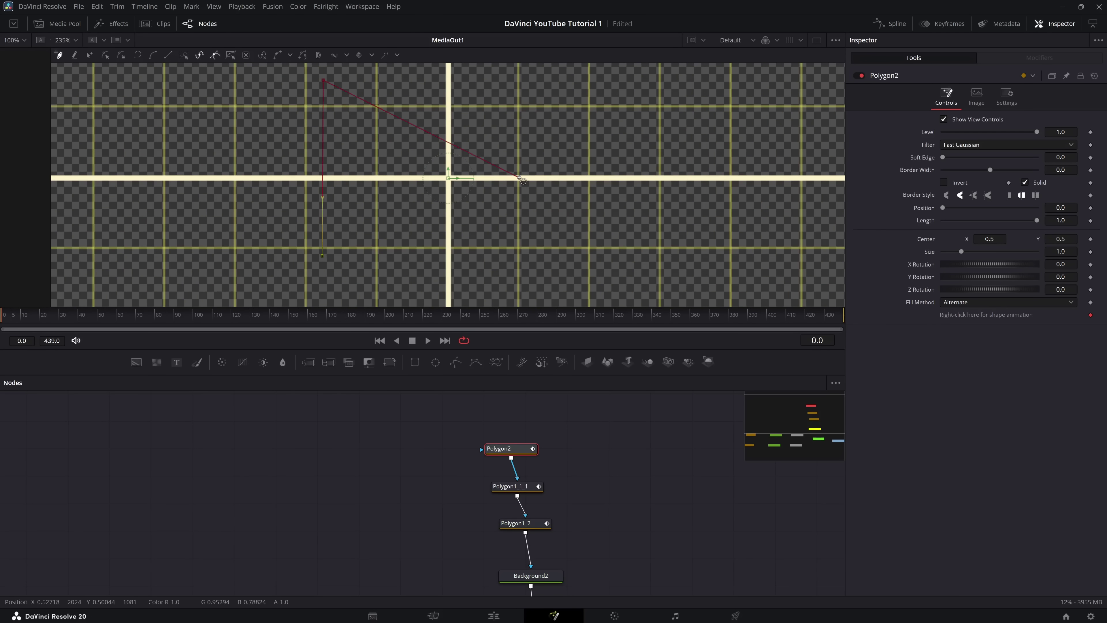
{"action": "left_click", "coordinate": [521, 179]}
{"action": "scroll", "coordinate": [491, 176], "scroll_direction": "down", "scroll_amount": 5}
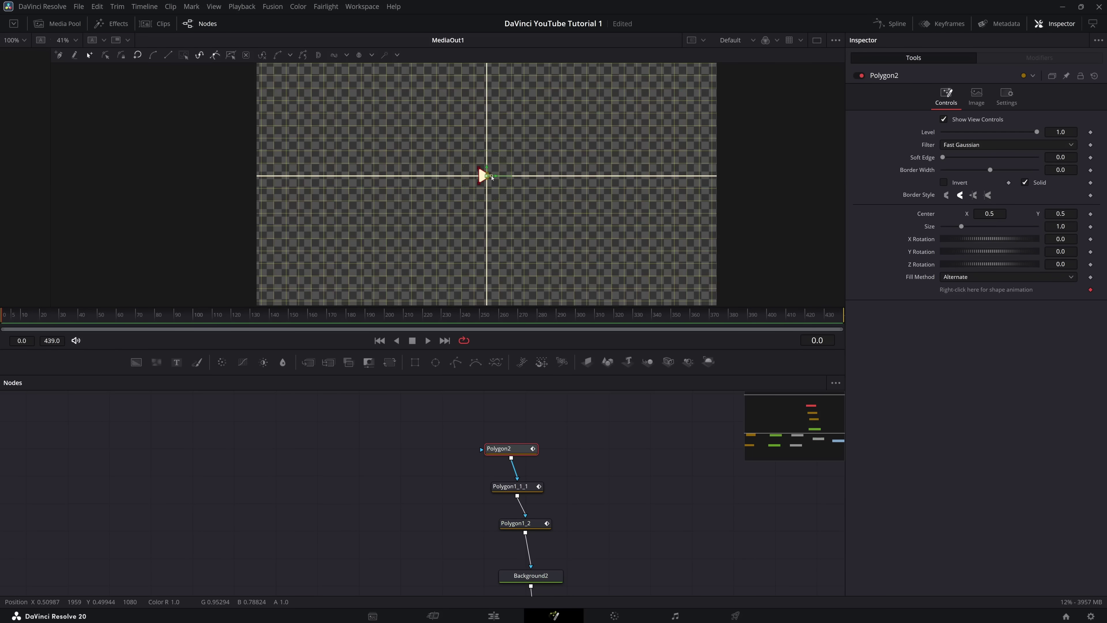
{"action": "scroll", "coordinate": [492, 177], "scroll_direction": "up", "scroll_amount": 4}
{"action": "left_click", "coordinate": [977, 226]}
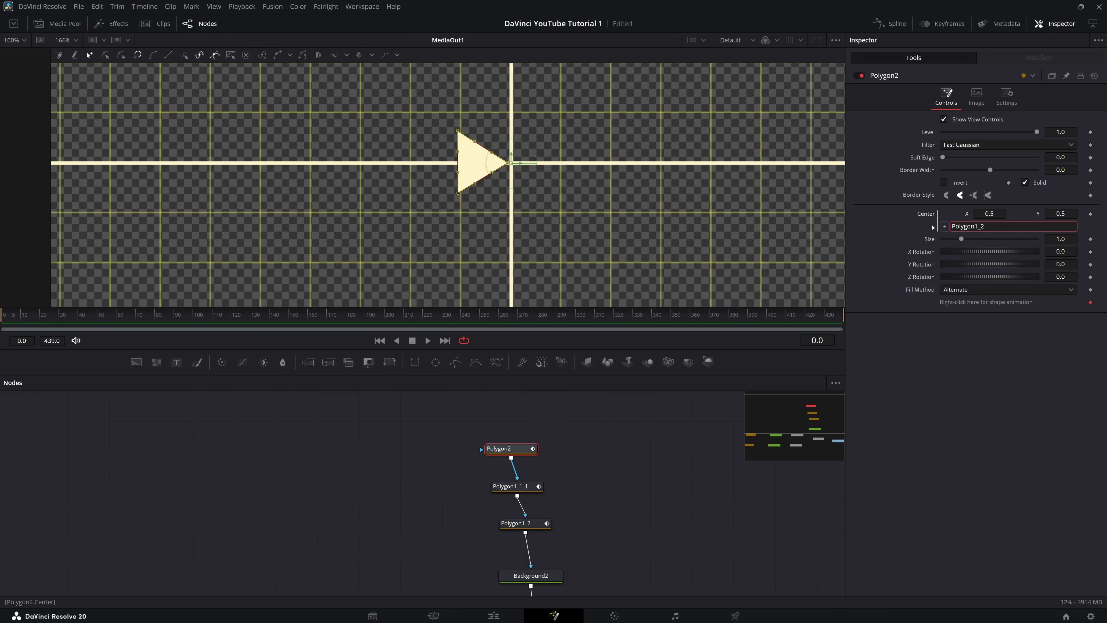
{"action": "key", "text": "BackSpace"}
{"action": "type", "text": "1.Point"}
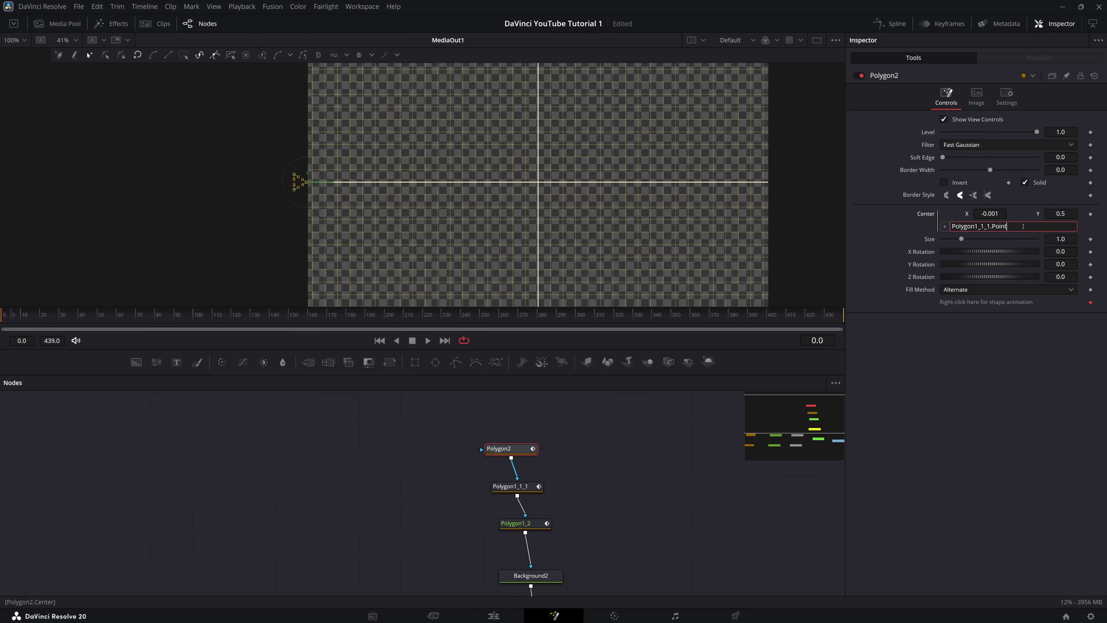
{"action": "type", "text": "1"}
{"action": "key", "text": "Return"}
Duplicate the arrowhead and rotate the copy 90 degrees for the other axis.
{"action": "key", "text": "ctrl+c"}
{"action": "key", "text": "ctrl+v"}
{"action": "double_click", "coordinate": [1061, 276]}
{"action": "type", "text": "90"}
{"action": "key", "text": "Tab"}
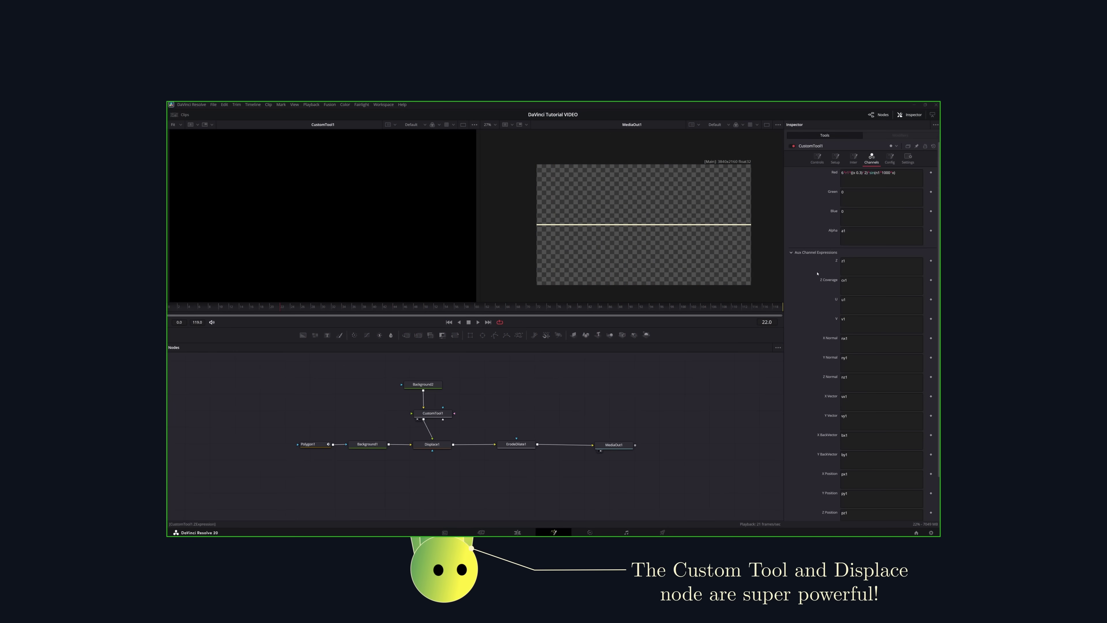
Increase the curve's first number value to grow it, then bring up Background1's properties.
{"action": "left_click_drag", "start_coordinate": [852, 202], "coordinate": [888, 204]}
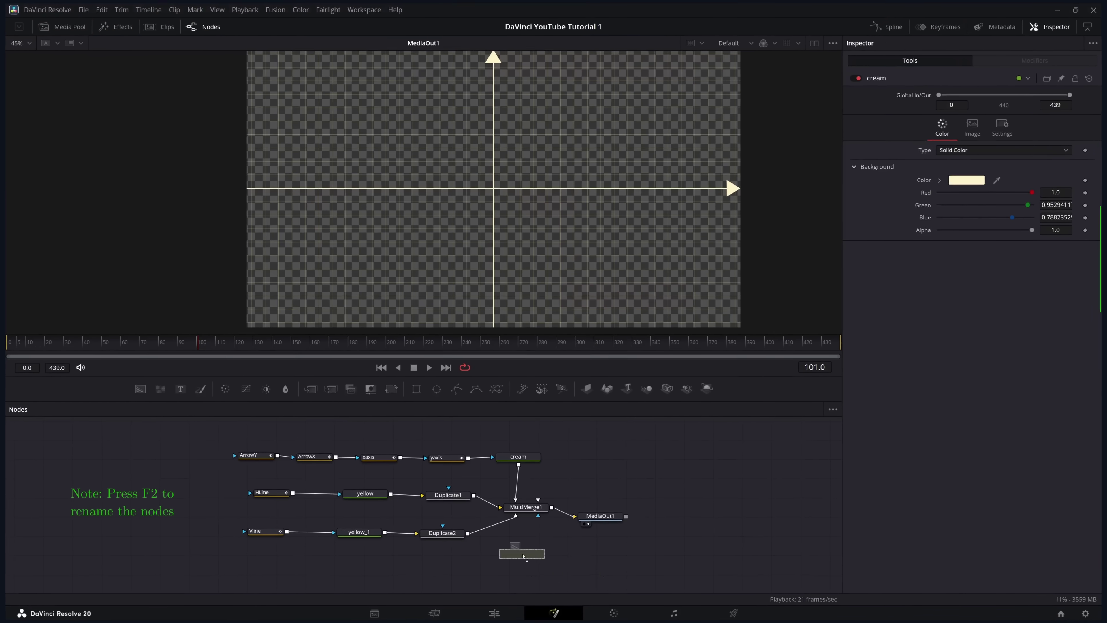
{"action": "left_click", "coordinate": [528, 555]}
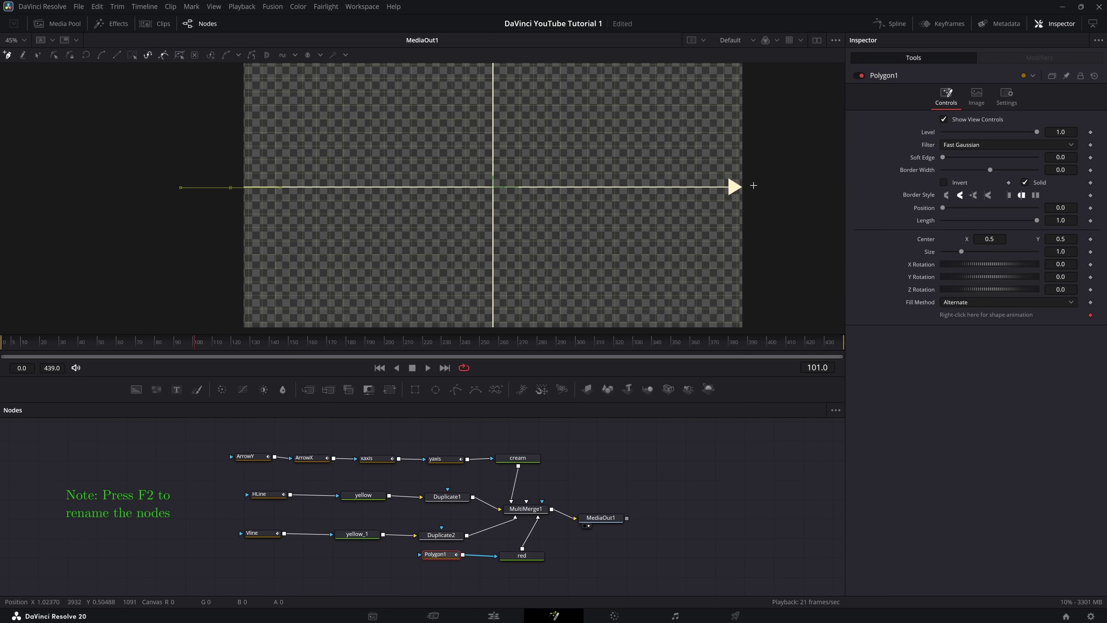
Attach a Custom Poly modifier to Polygon1's shape animation.
{"action": "left_click", "coordinate": [754, 185]}
{"action": "right_click", "coordinate": [976, 315]}
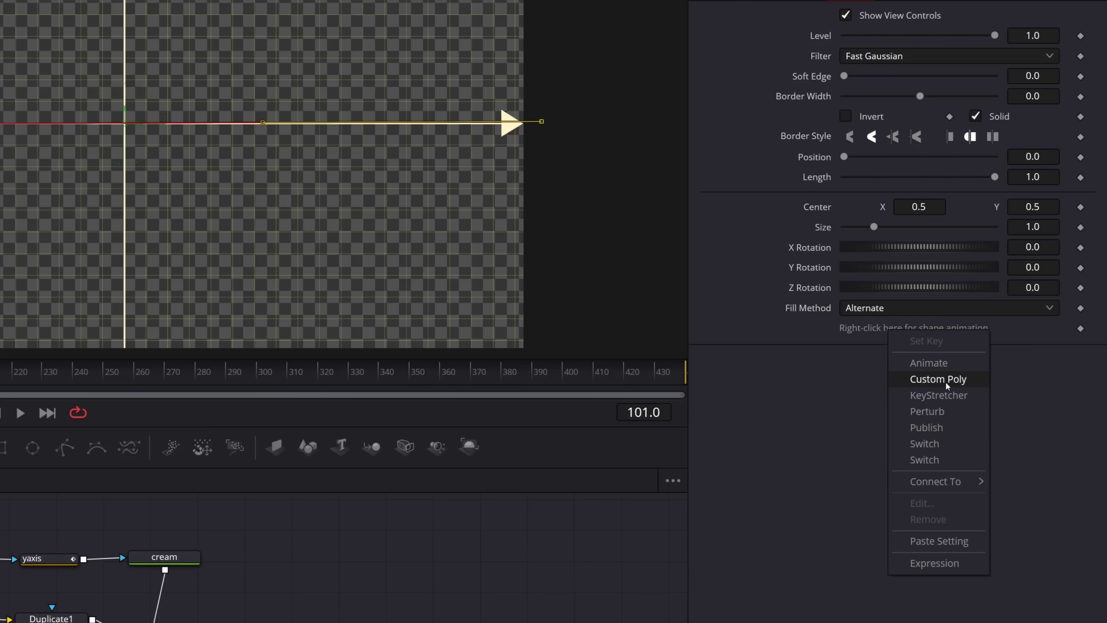
{"action": "left_click", "coordinate": [946, 382]}
{"action": "left_click", "coordinate": [939, 40]}
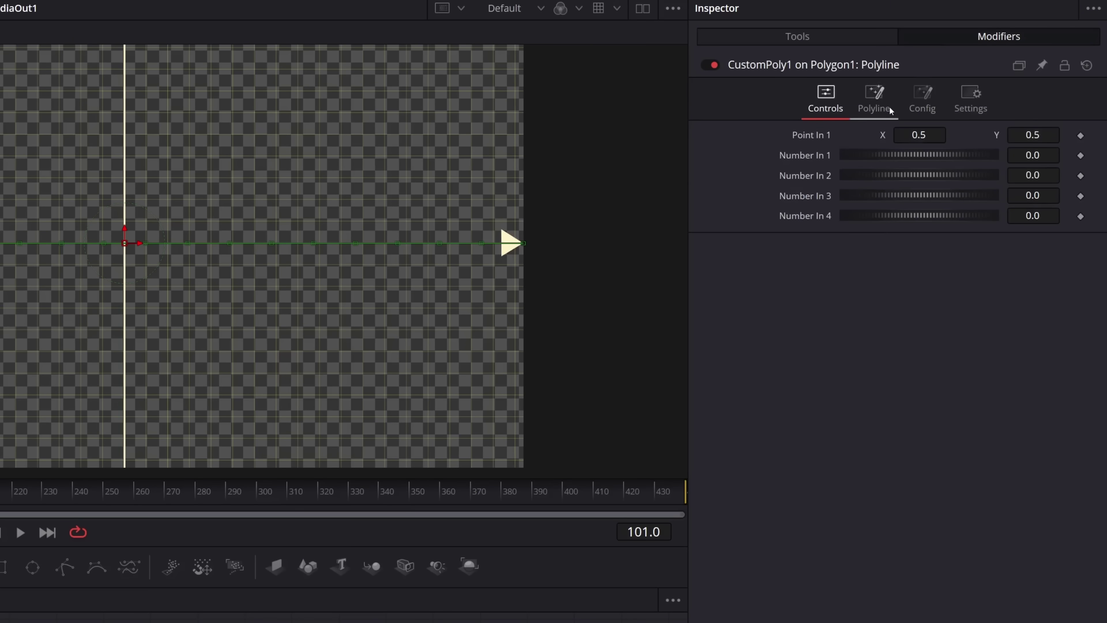
Set Poly Expression Y to px^2 and raise the Number of Points.
{"action": "left_click", "coordinate": [874, 104]}
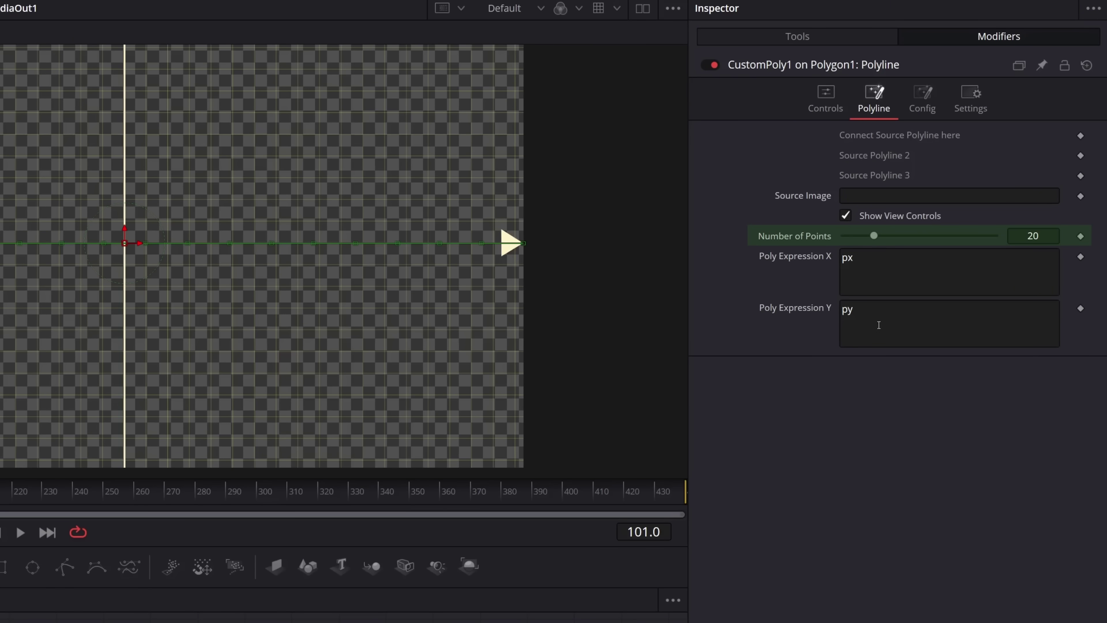
{"action": "double_click", "coordinate": [850, 310]}
{"action": "type", "text": "px^2"}
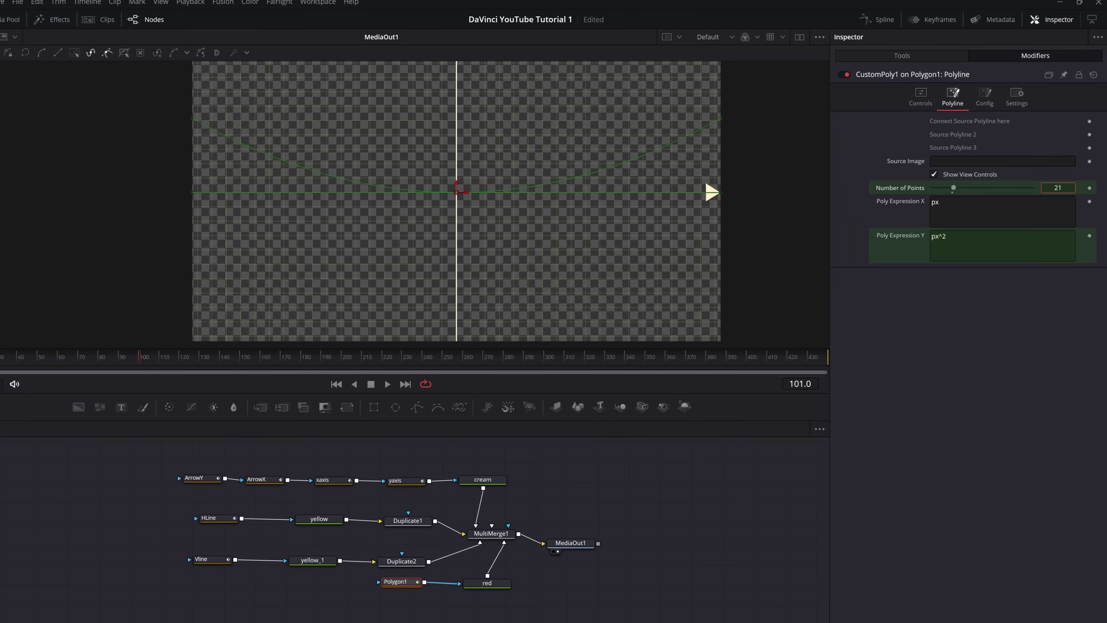
{"action": "left_click_drag", "start_coordinate": [953, 187], "coordinate": [981, 188]}
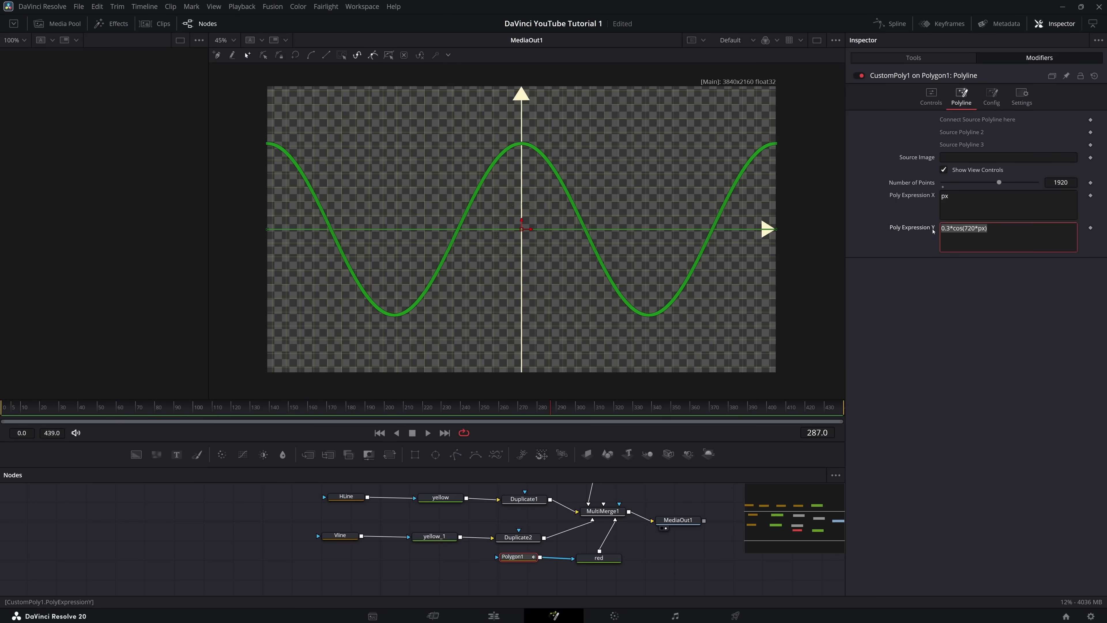
Change Poly Expression Y to 0.2*sin(720*px)*cos(14400*px)*cos(180*px) over 1920 points.
{"action": "type", "text": "0.1/px"}
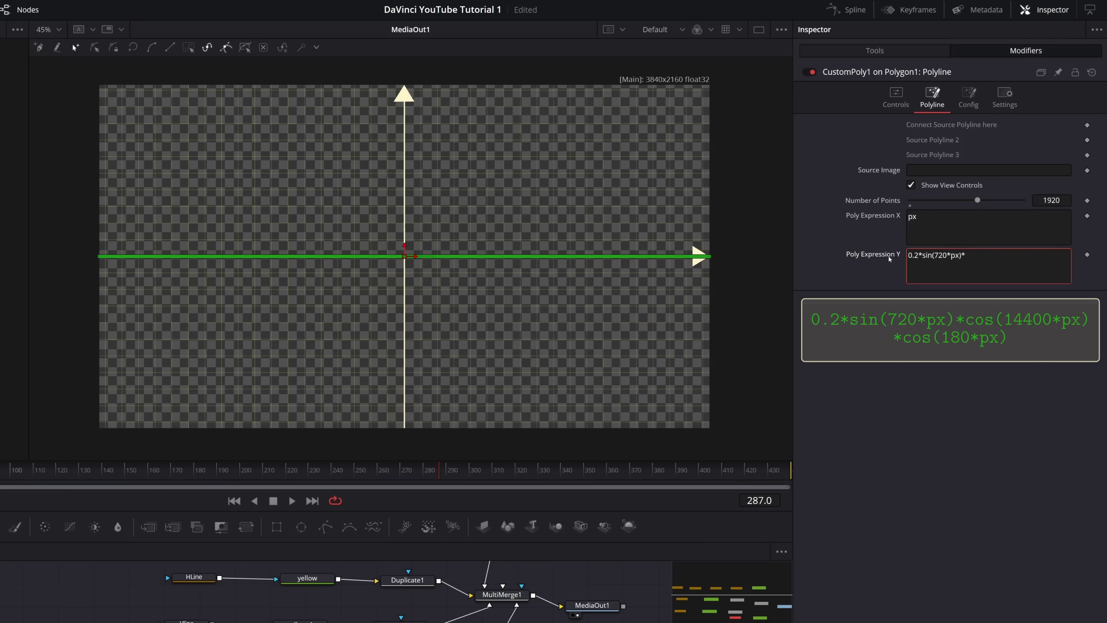
{"action": "type", "text": "*px)*cos(180*px)"}
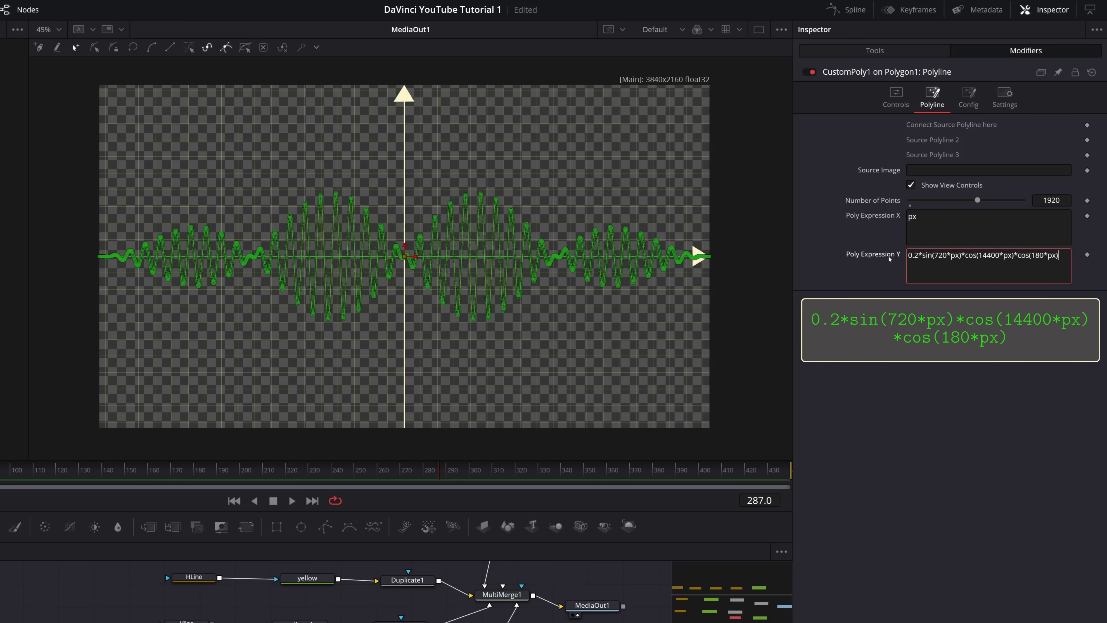
{"action": "key", "text": "Tab"}
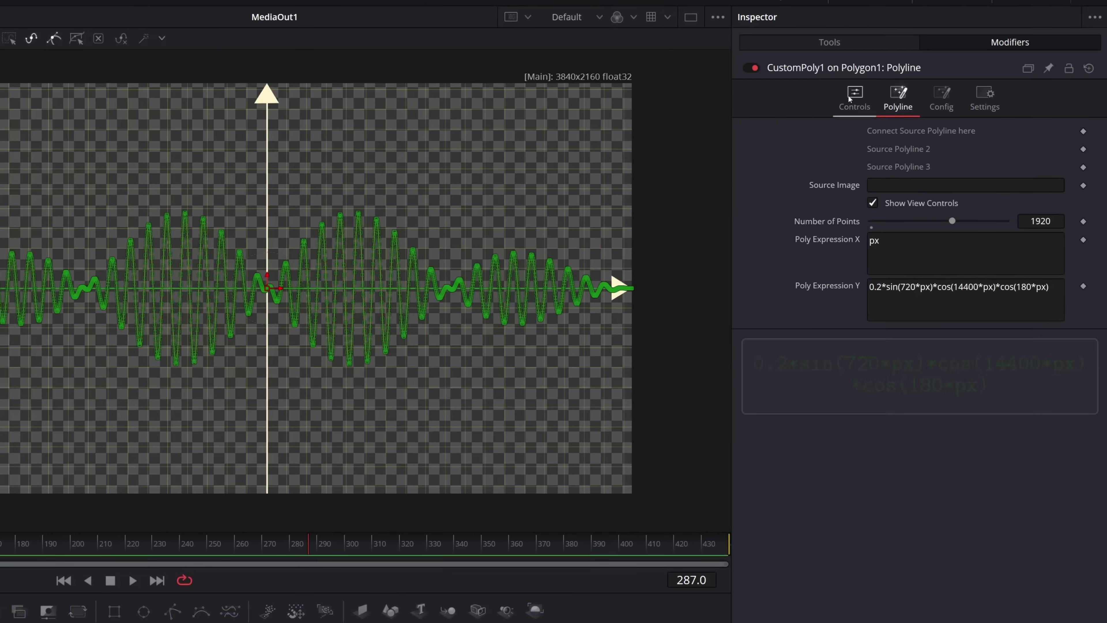
{"action": "left_click", "coordinate": [895, 97]}
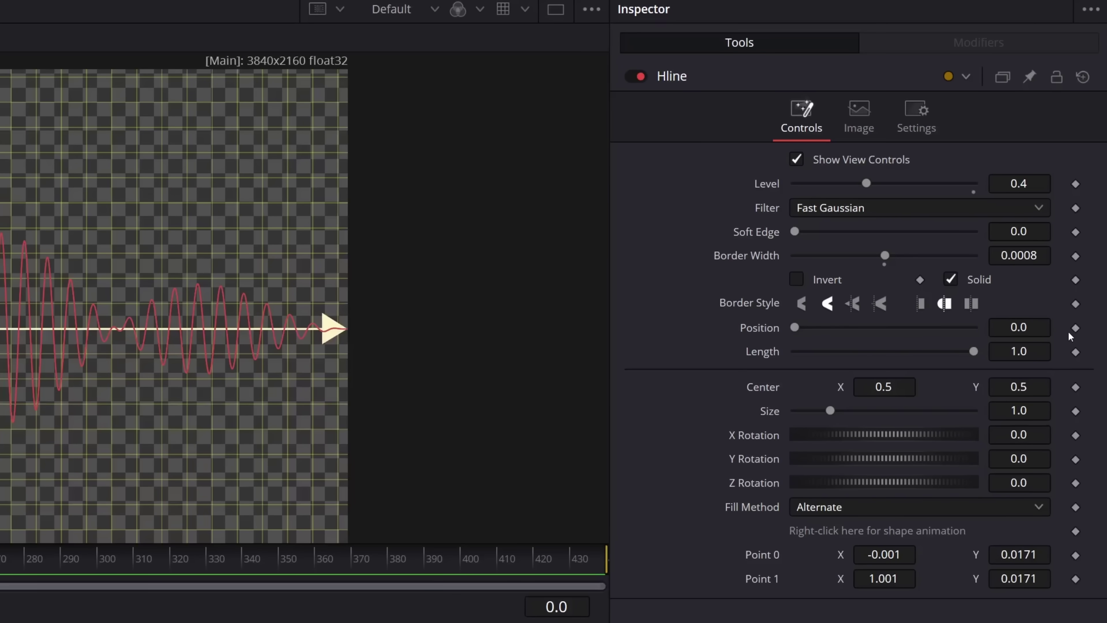
Keyframe Hline Position from -1.0 at frame 0 to 0.0 at frame 30, then play it back.
{"action": "left_click", "coordinate": [1076, 328]}
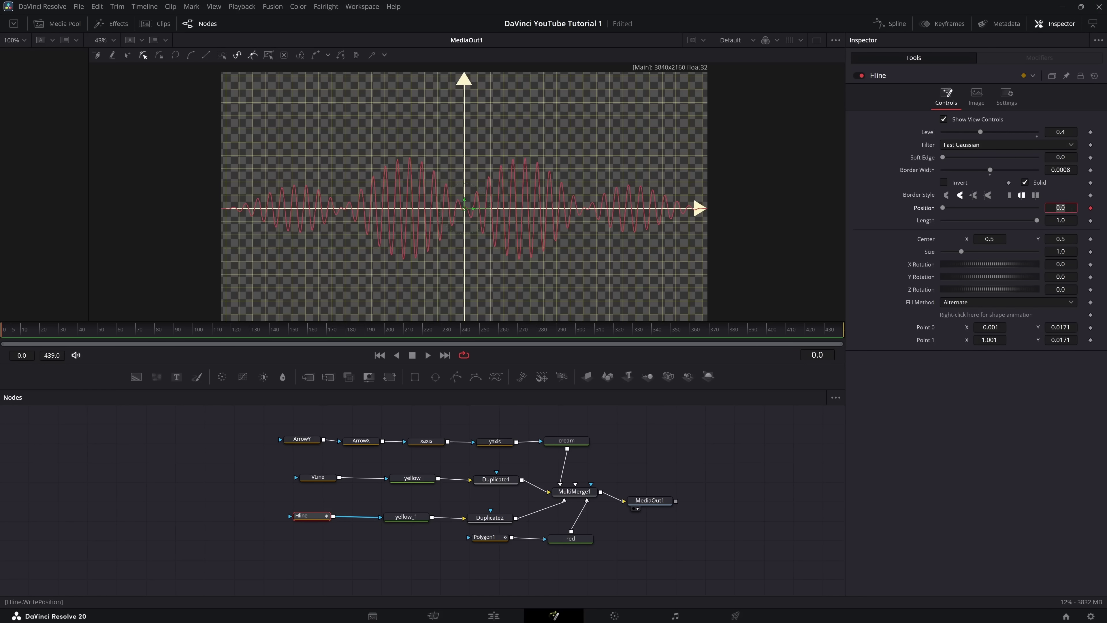
{"action": "key", "text": "Tab"}
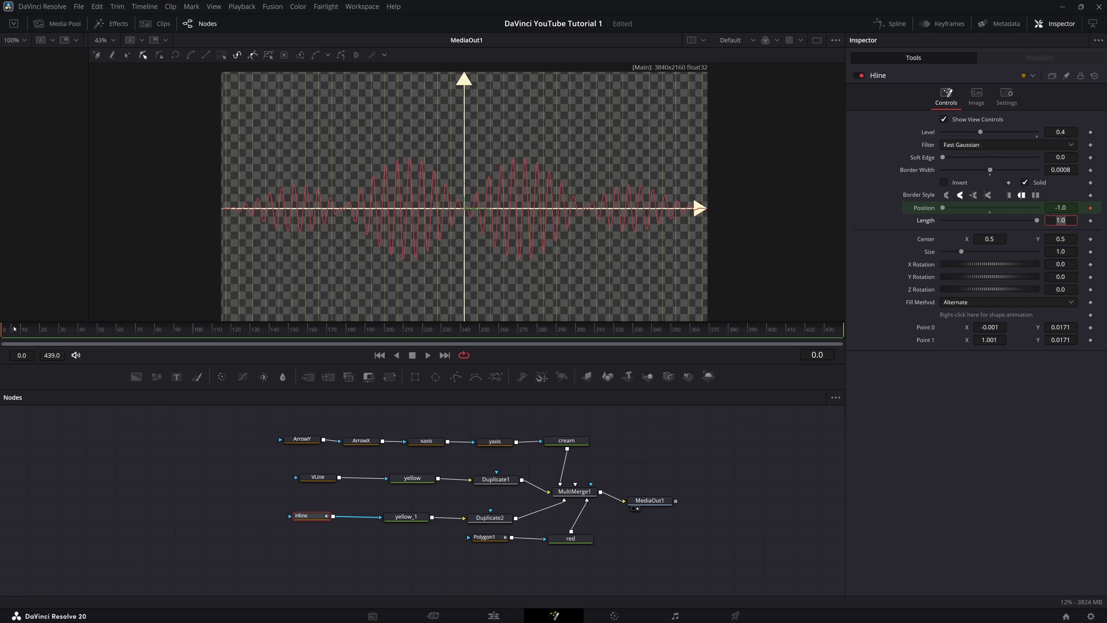
{"action": "left_click", "coordinate": [1056, 206]}
{"action": "type", "text": "0"}
{"action": "key", "text": "Tab"}
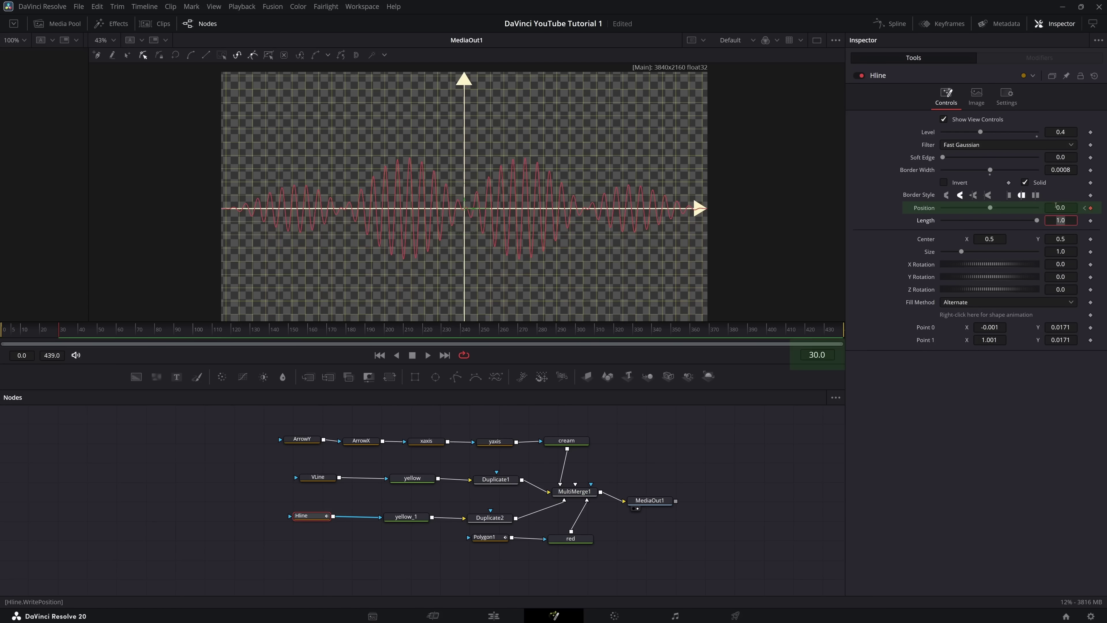
{"action": "left_click", "coordinate": [379, 355]}
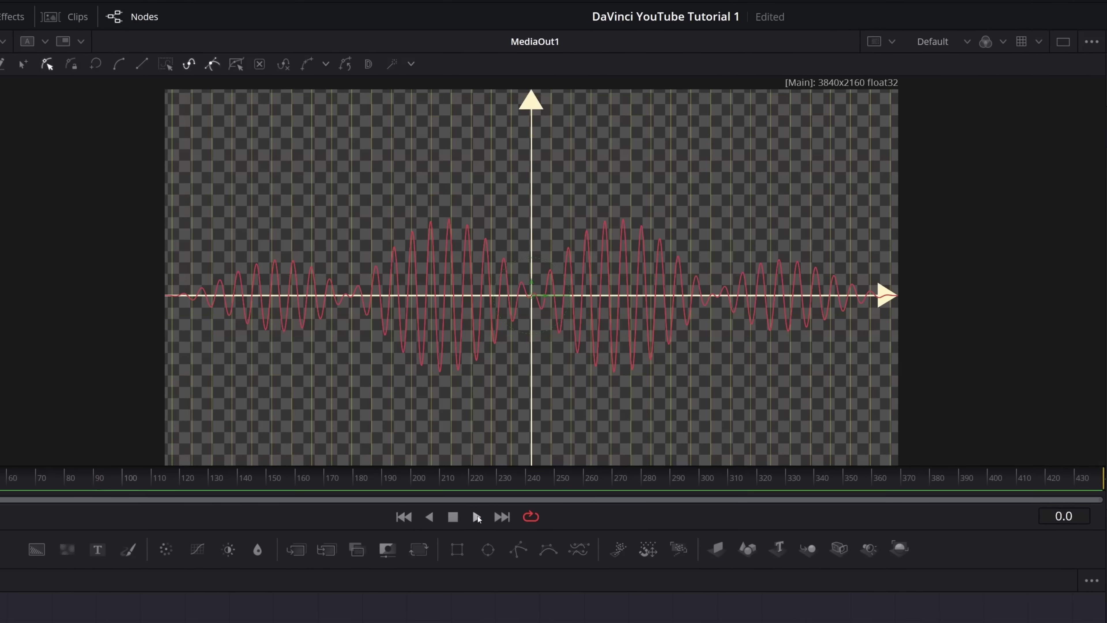
{"action": "left_click", "coordinate": [477, 517]}
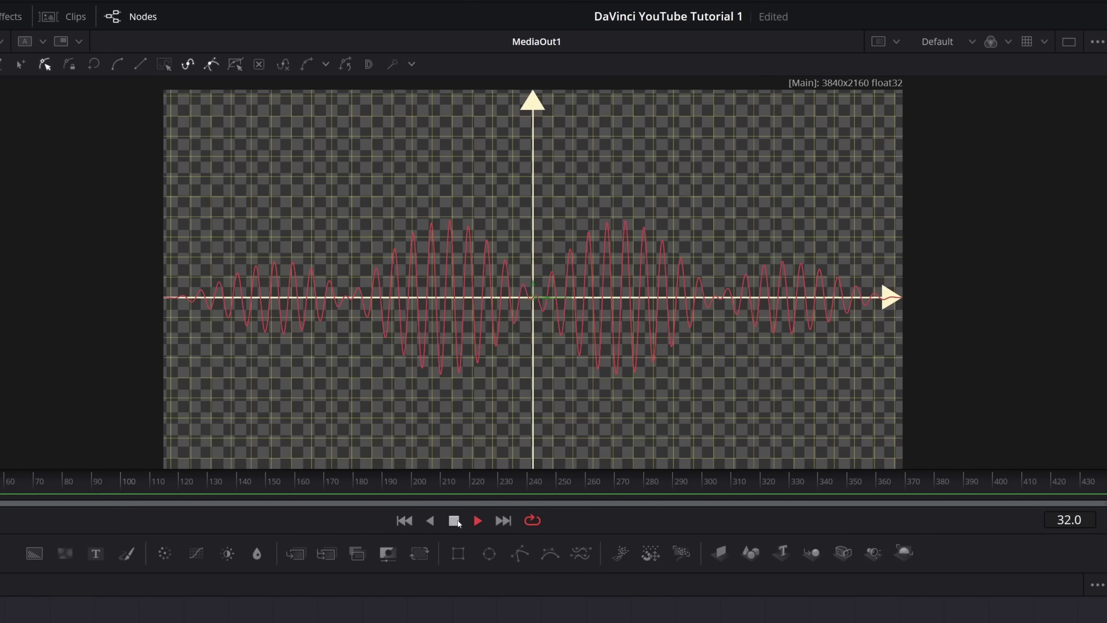
In an enlarged Spline editor, flatten both Bezier handles of Hline's Position curve.
{"action": "left_click", "coordinate": [456, 521]}
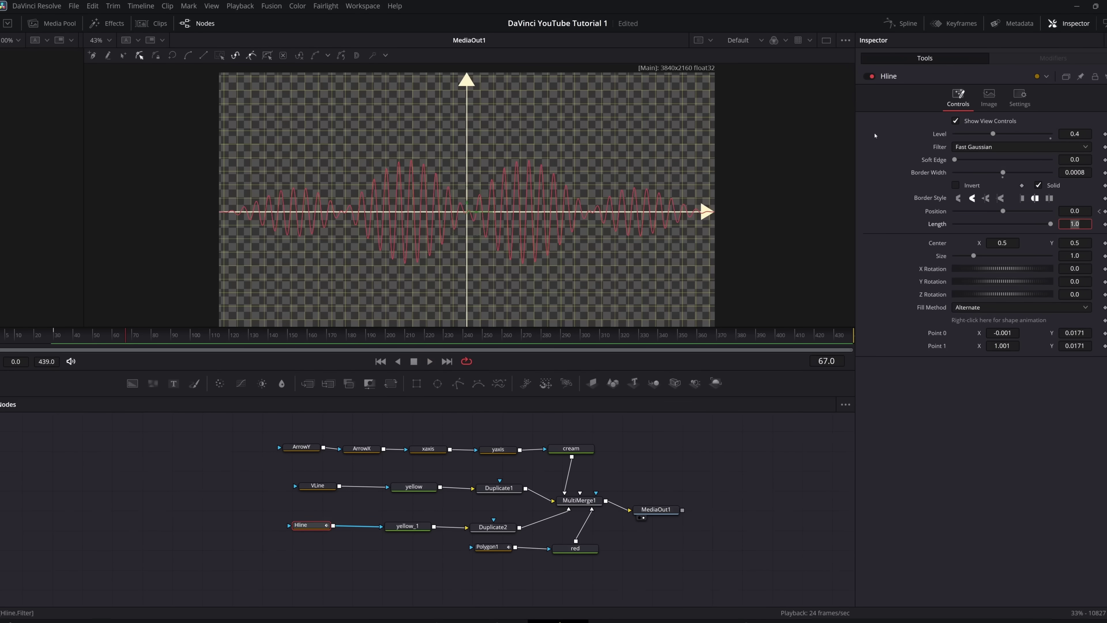
{"action": "left_click", "coordinate": [891, 25]}
{"action": "left_click_drag", "start_coordinate": [671, 388], "coordinate": [673, 294]}
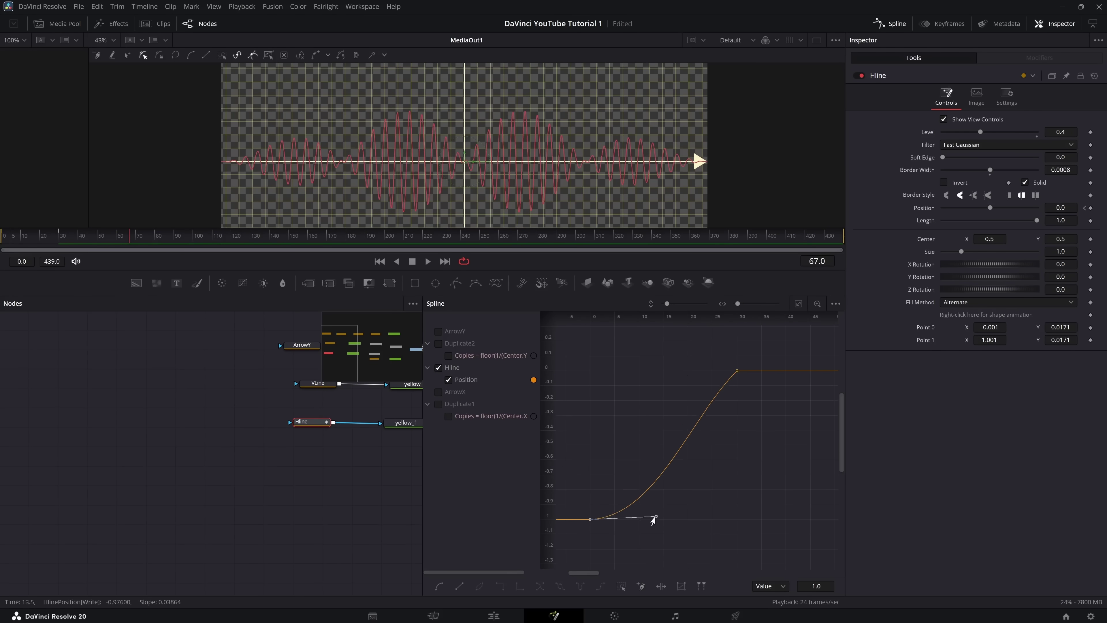
{"action": "left_click_drag", "start_coordinate": [652, 517], "coordinate": [662, 520]}
{"action": "left_click_drag", "start_coordinate": [688, 421], "coordinate": [593, 371]}
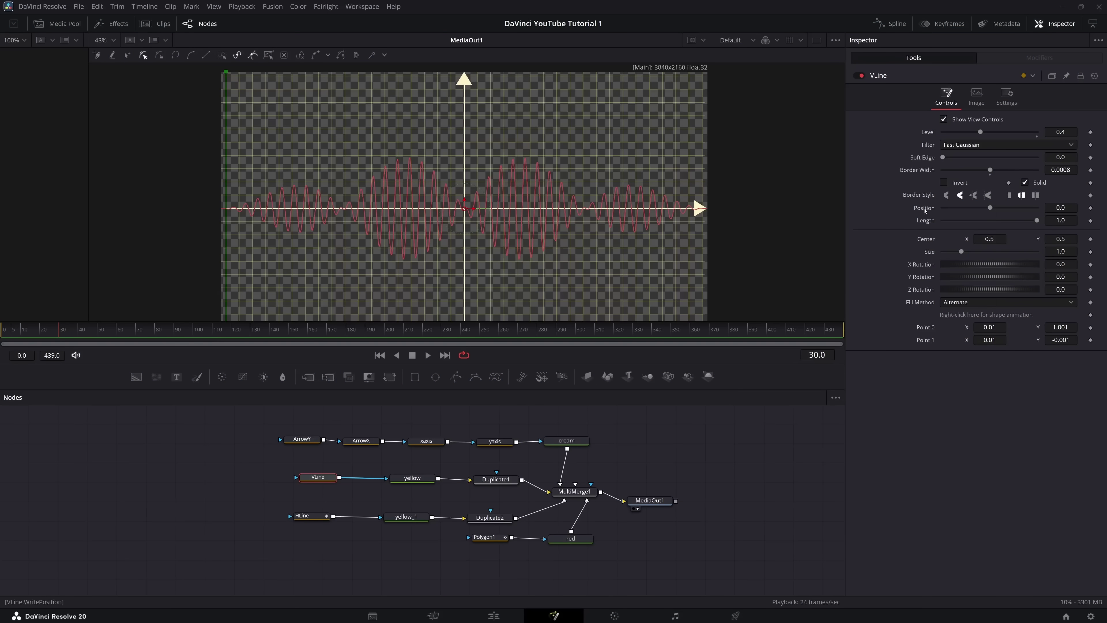
Give VLine's Position the expression HLine:GetValue("WritePosition",time-10).
{"action": "right_click", "coordinate": [925, 211]}
{"action": "left_click", "coordinate": [930, 221]}
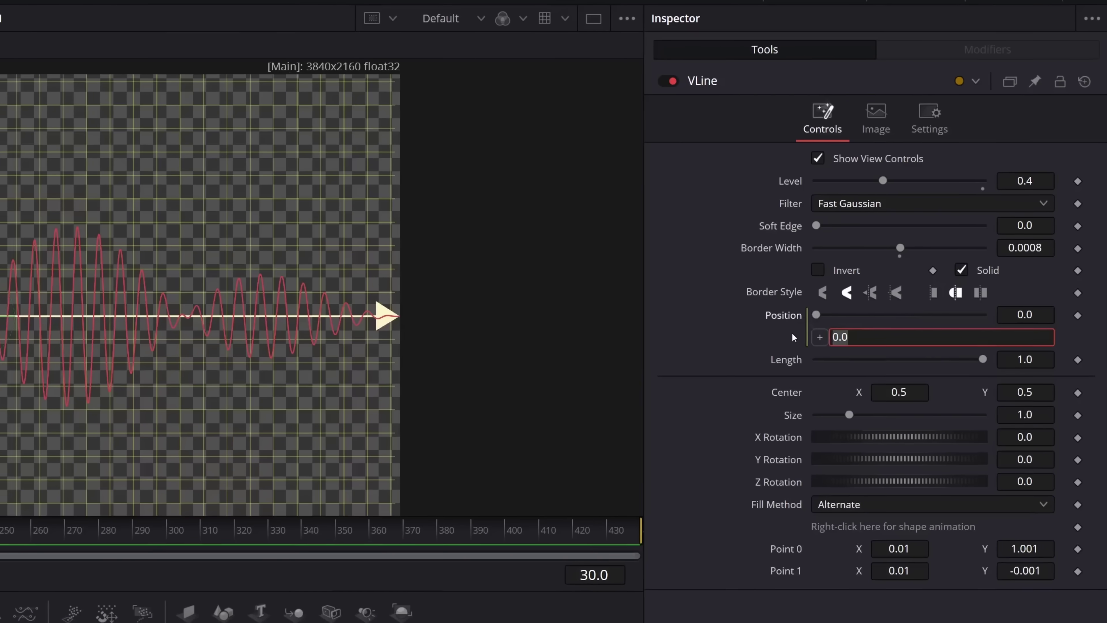
{"action": "type", "text": "HLine:GetVa"}
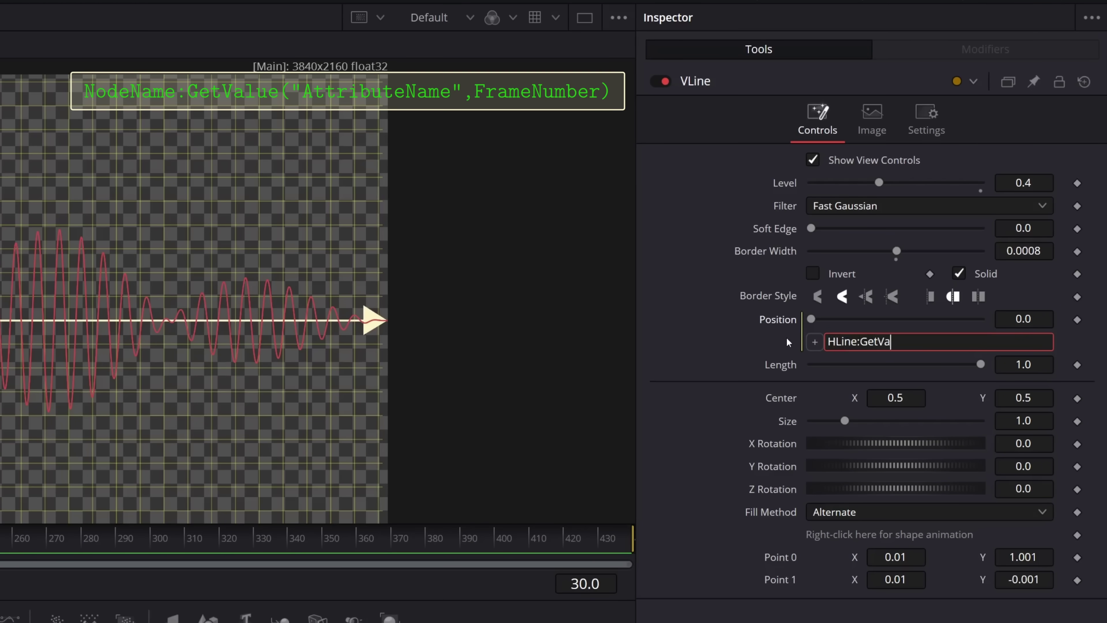
{"action": "type", "text": "lue(\"WritePosition\",time-10"}
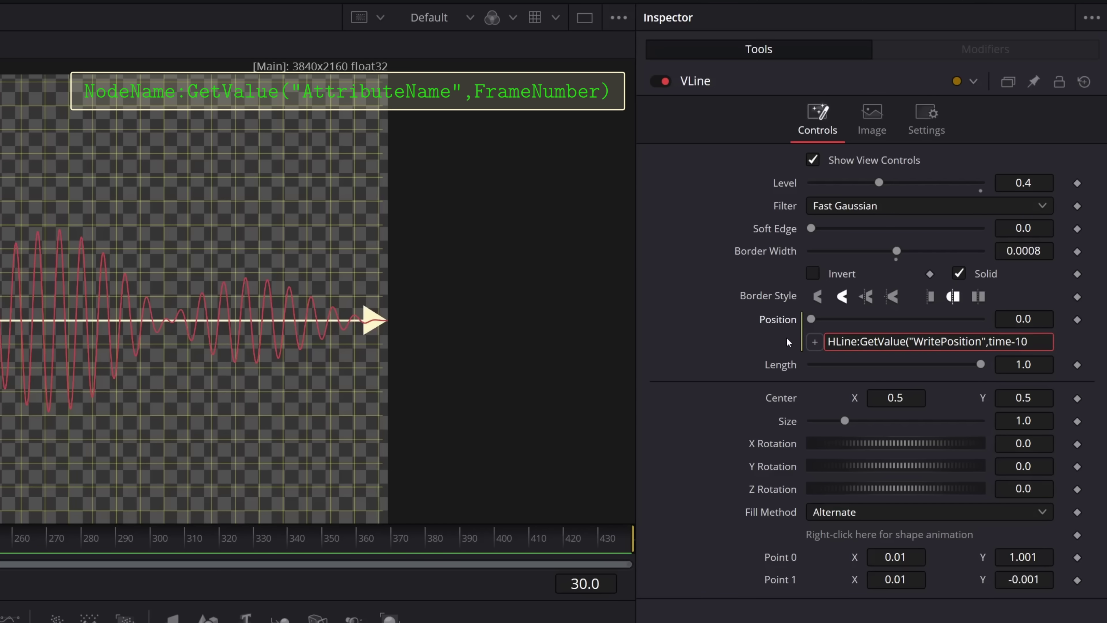
{"action": "key", "text": "Tab"}
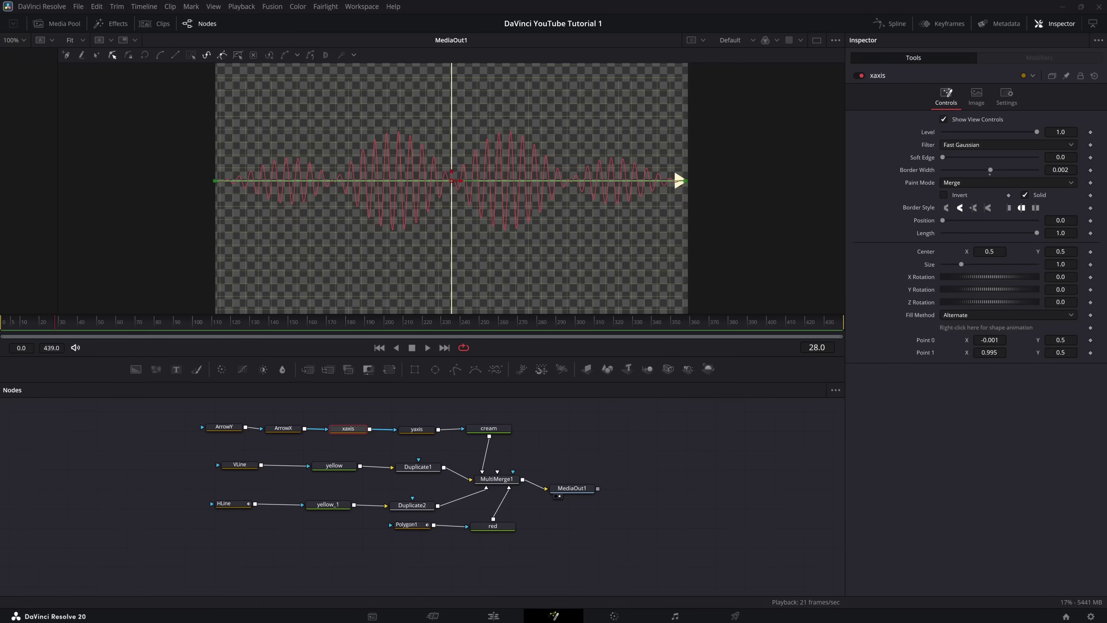
Delay the xaxis and yaxis write-ons with HLine WritePosition expressions at time-25 and time-35.
{"action": "type", "text": "etValue(\"WritePosition\",time-25)"}
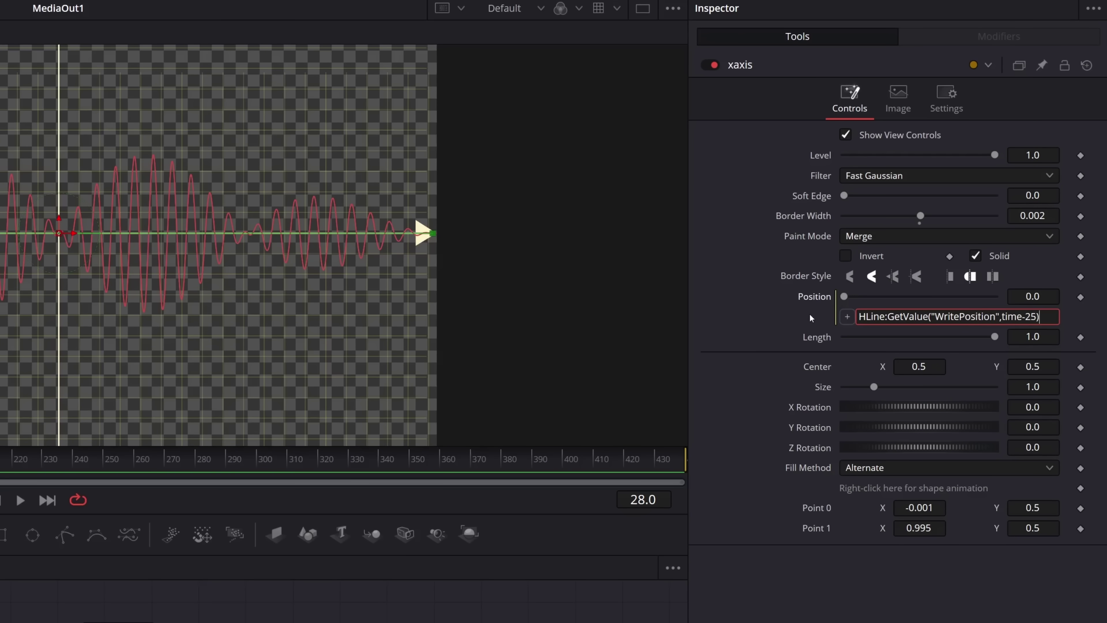
{"action": "key", "text": "Tab"}
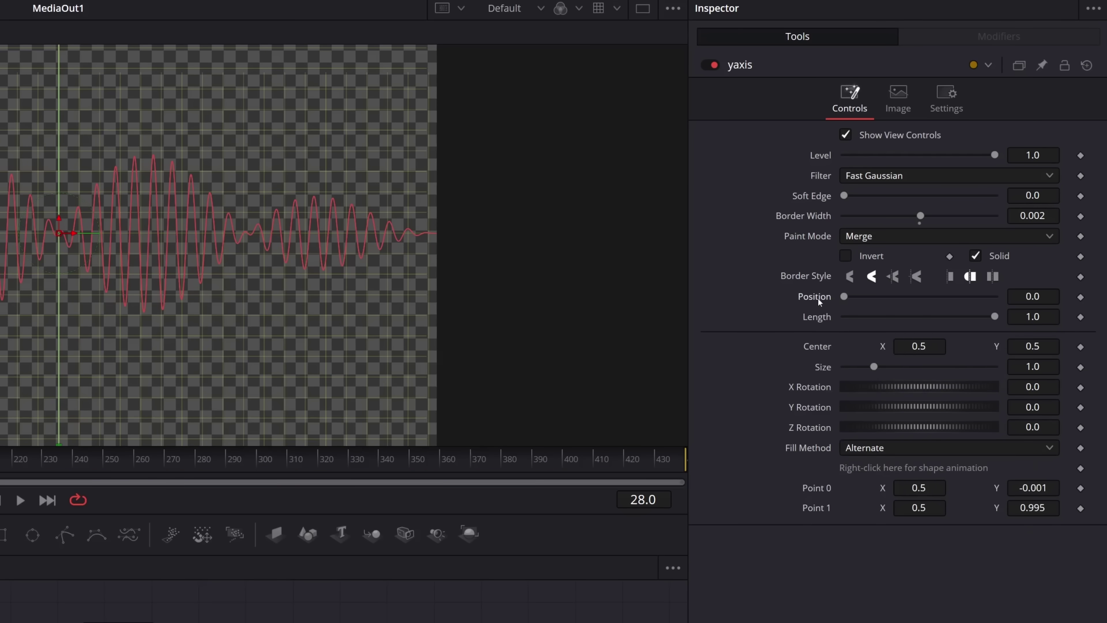
{"action": "type", "text": "="}
{"action": "key", "text": "Return"}
{"action": "type", "text": "HLine:GetValue(\"WritePosit"}
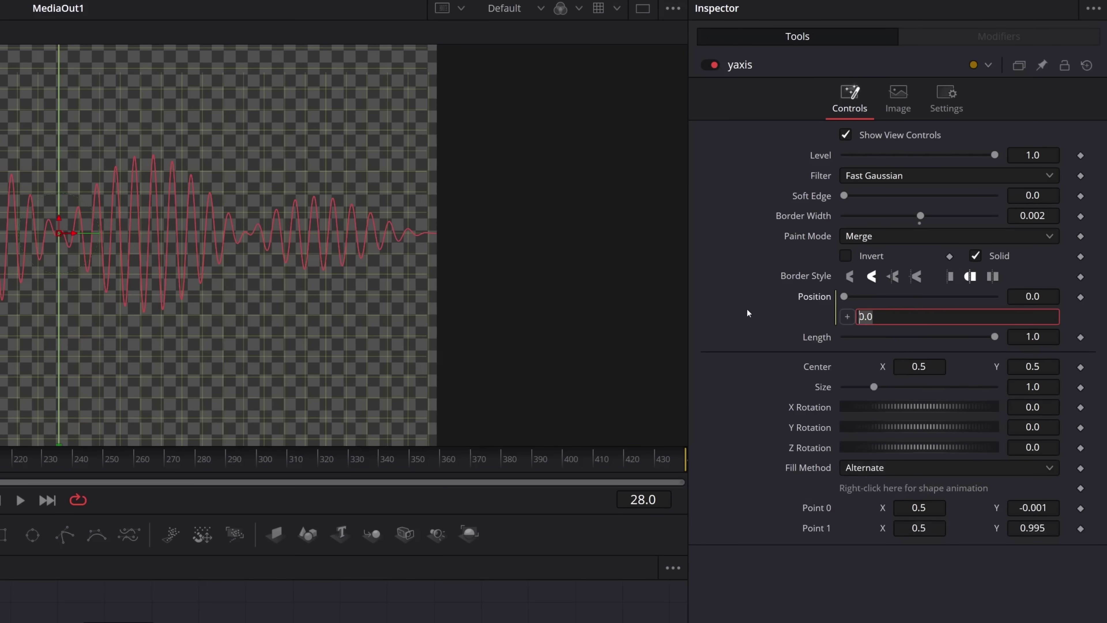
{"action": "type", "text": "ion\",time-35)"}
{"action": "key", "text": "Tab"}
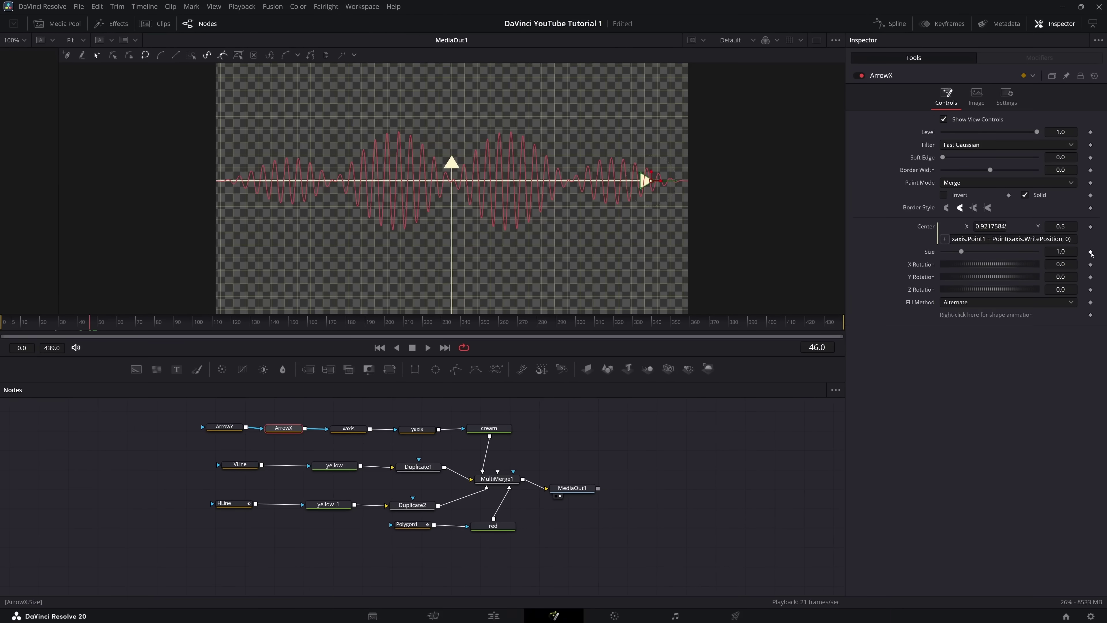
Keyframe ArrowX's arrowhead Size and enlarge the Spline editor to see its curve.
{"action": "left_click", "coordinate": [1090, 252]}
{"action": "left_click", "coordinate": [890, 24]}
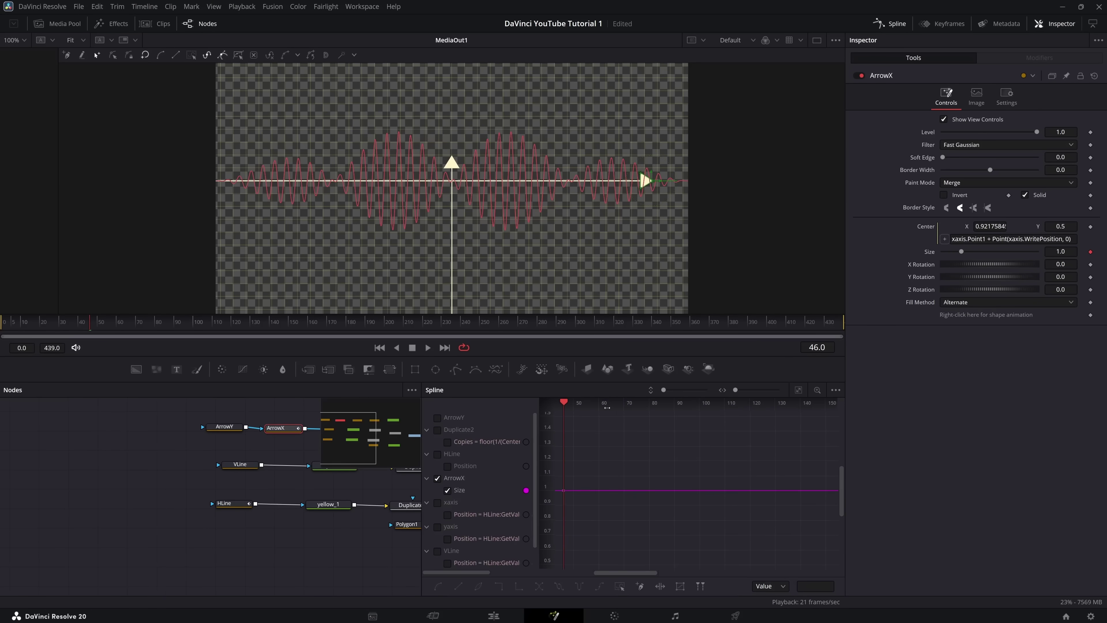
{"action": "left_click_drag", "start_coordinate": [704, 374], "coordinate": [705, 301]}
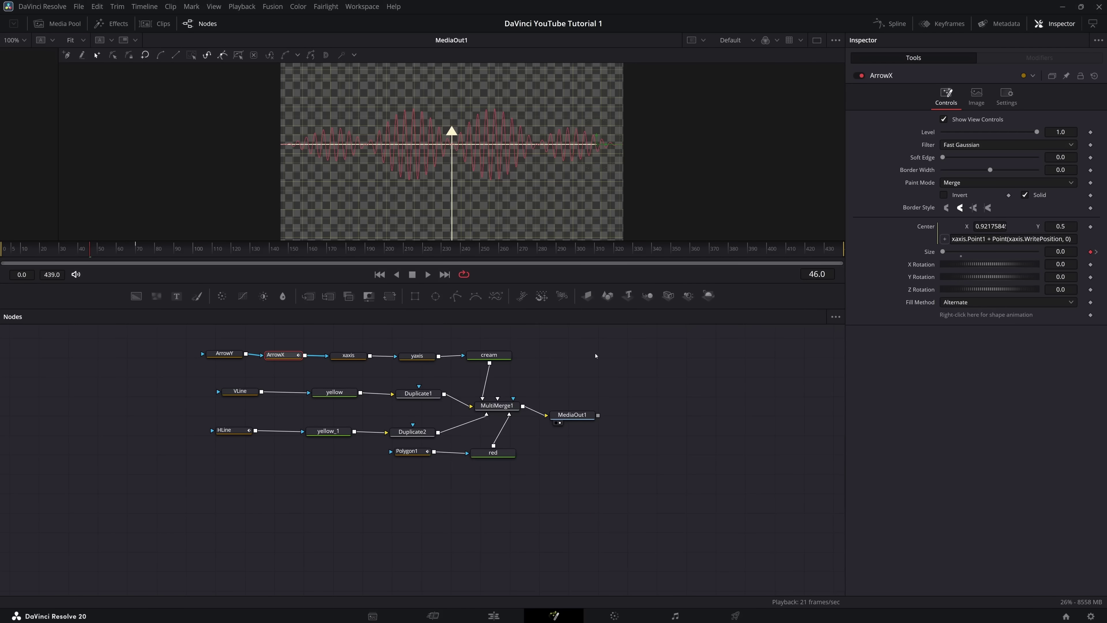
Set ArrowY's Size expression to ArrowX:GetValue("Size",time-10).
{"action": "right_click", "coordinate": [928, 239]}
{"action": "left_click", "coordinate": [959, 358]}
{"action": "type", "text": "ArrowX:GetValue(\"Size\",time-10"}
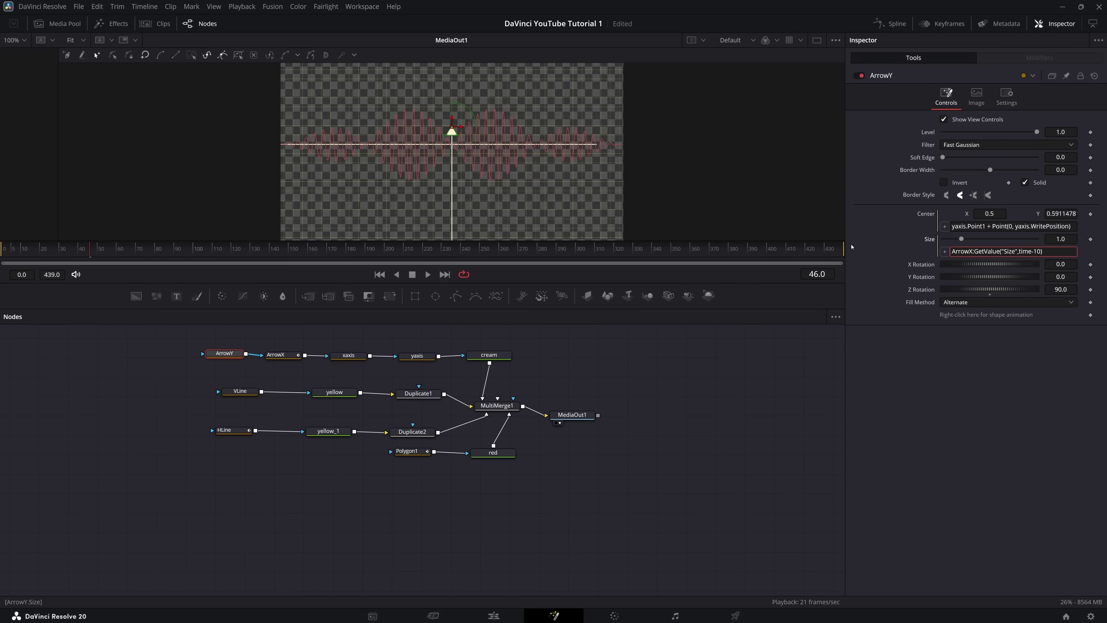
{"action": "key", "text": "Tab"}
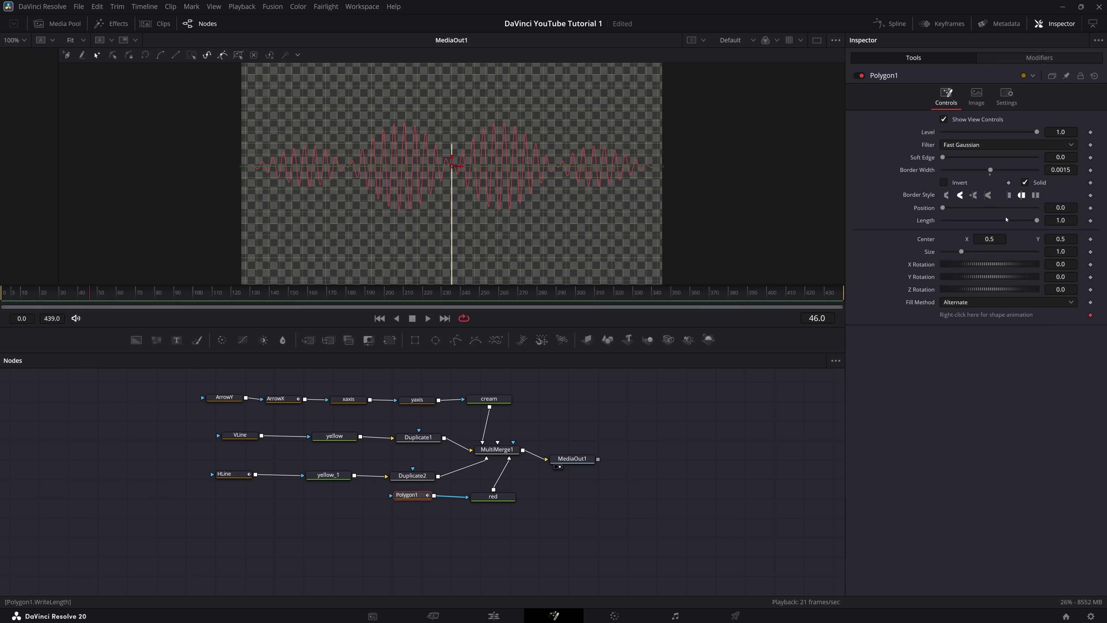
Keyframe Polygon1 Position to reach 0 at frame 120 and ease the curve into an S-shape.
{"action": "left_click", "coordinate": [890, 24]}
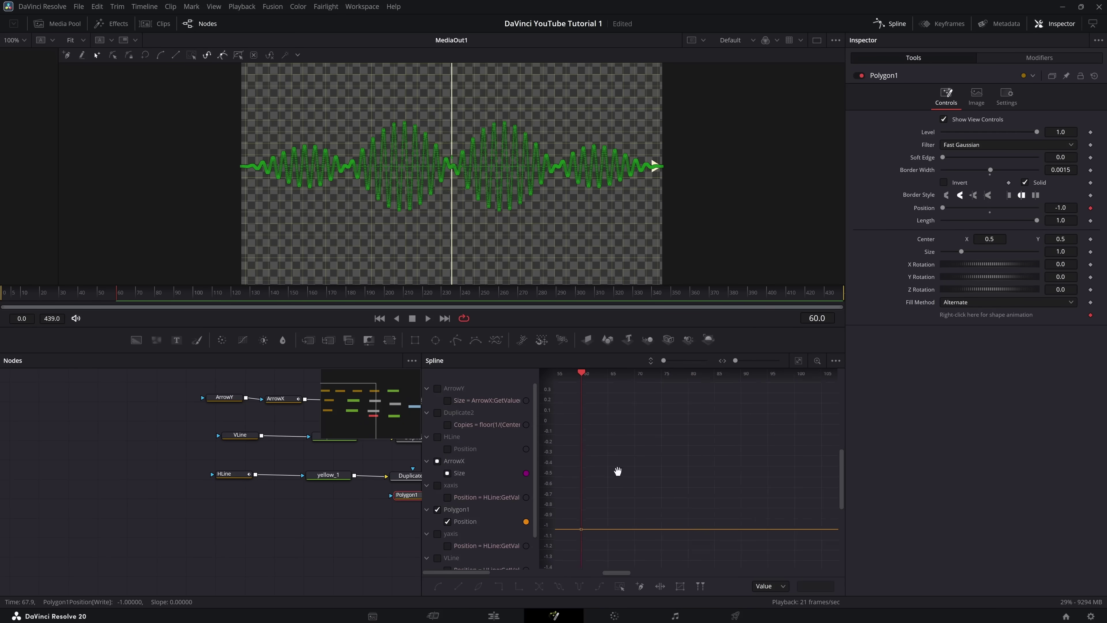
{"action": "left_click", "coordinate": [806, 438]}
{"action": "left_click_drag", "start_coordinate": [806, 438], "coordinate": [803, 384]}
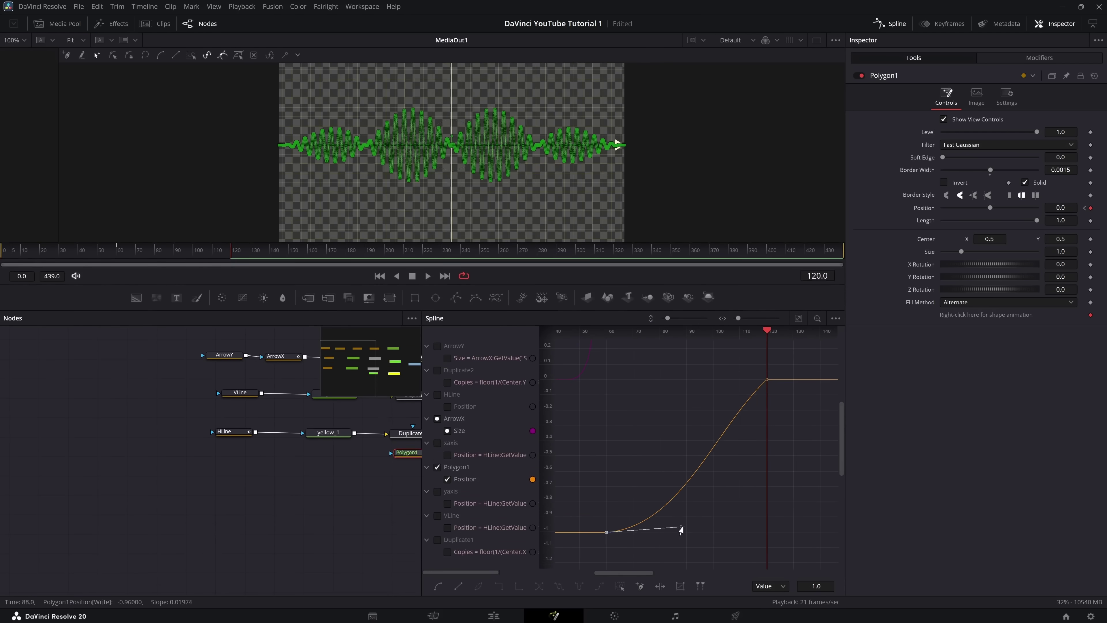
{"action": "left_click_drag", "start_coordinate": [713, 430], "coordinate": [606, 384]}
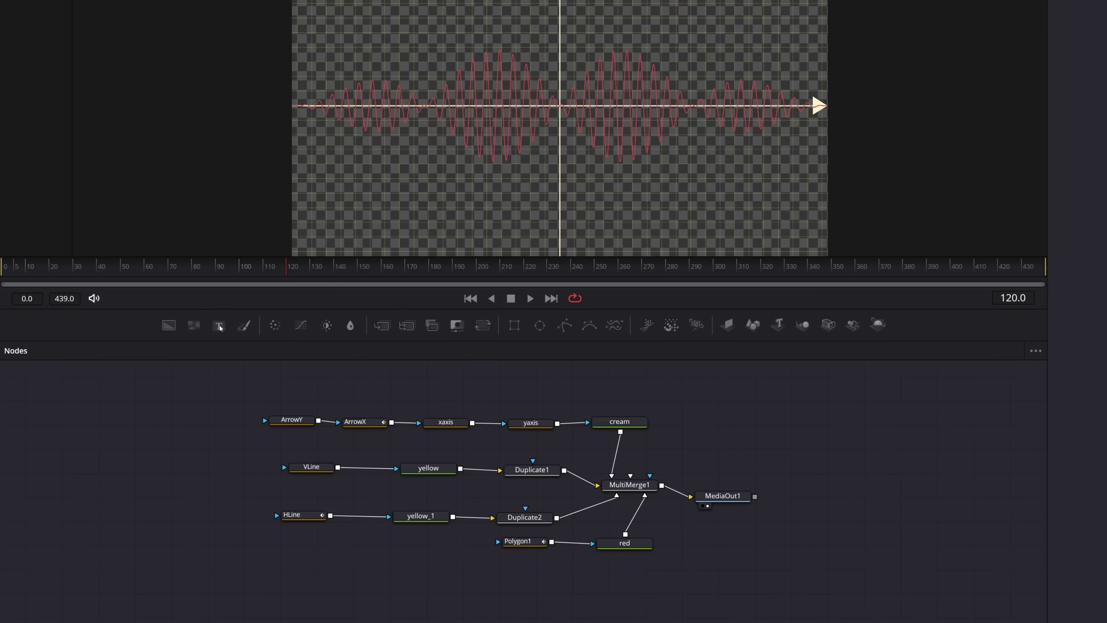
Add a Text+ node into MultiMerge1 reading y = sin(x)cos(20x)cos(0.25x).
{"action": "left_click_drag", "start_coordinate": [217, 324], "coordinate": [408, 423]}
{"action": "left_click_drag", "start_coordinate": [482, 418], "coordinate": [638, 485]}
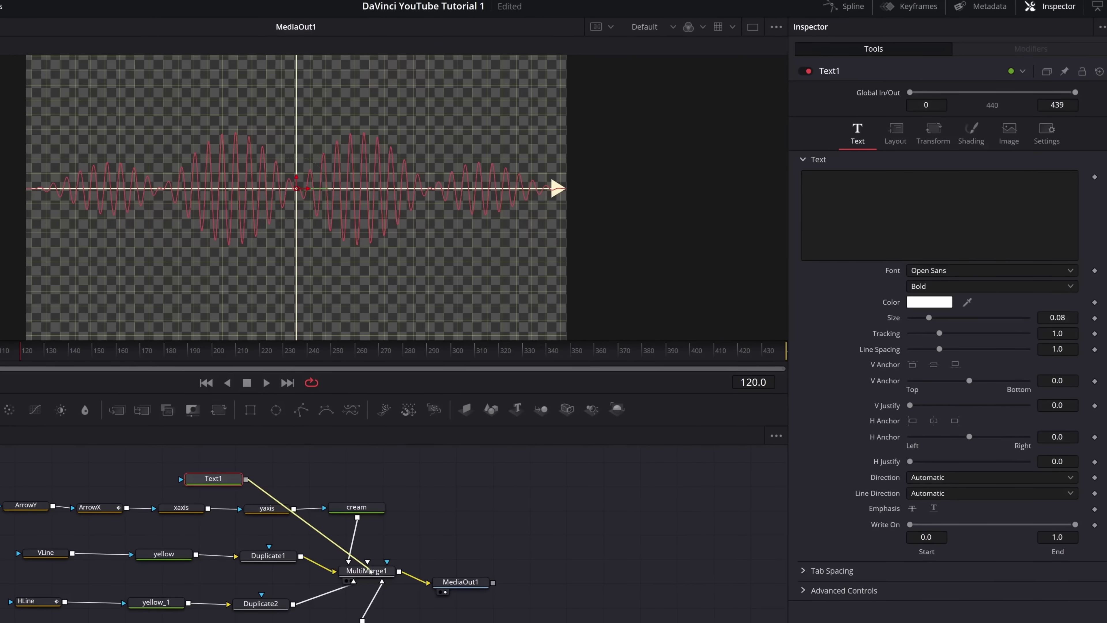
{"action": "left_click", "coordinate": [856, 196]}
{"action": "type", "text": "y ="}
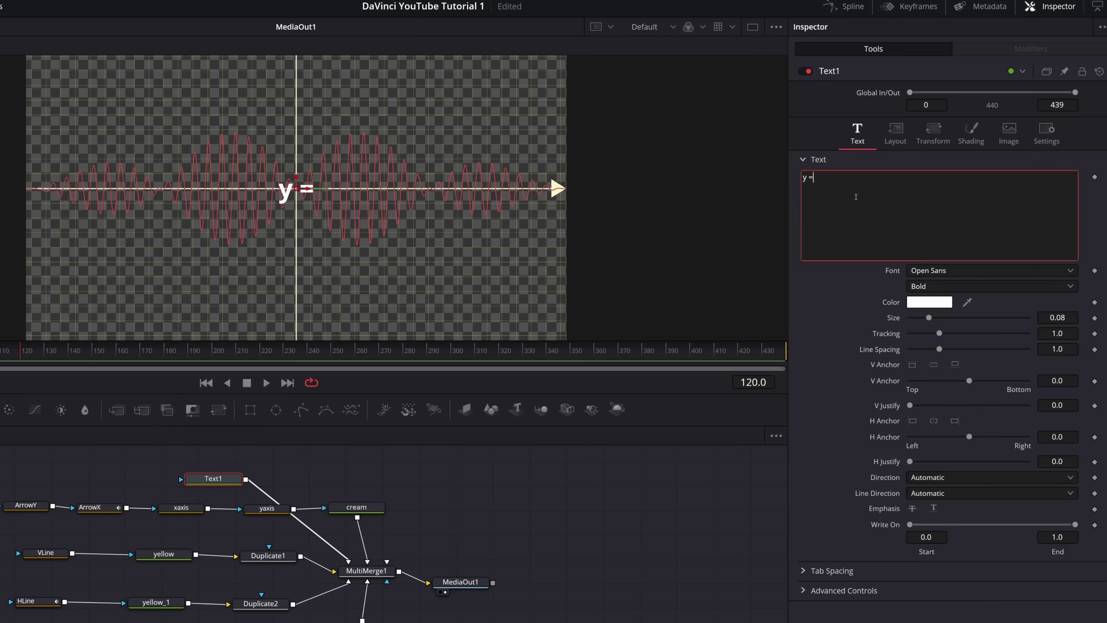
{"action": "type", "text": " sin(x)cos(20x)cos(0.25x)"}
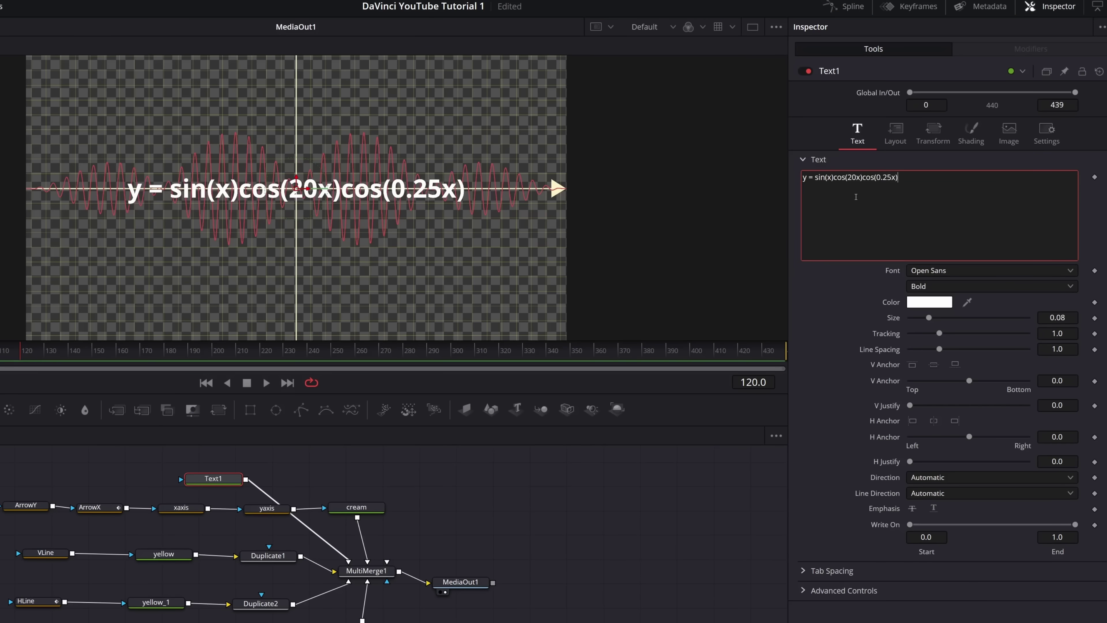
Style the label cream CMU Serif Roman at size 0.05 and enable Character Level Styling.
{"action": "left_click", "coordinate": [923, 270]}
{"action": "left_click", "coordinate": [962, 376]}
{"action": "left_click", "coordinate": [929, 302]}
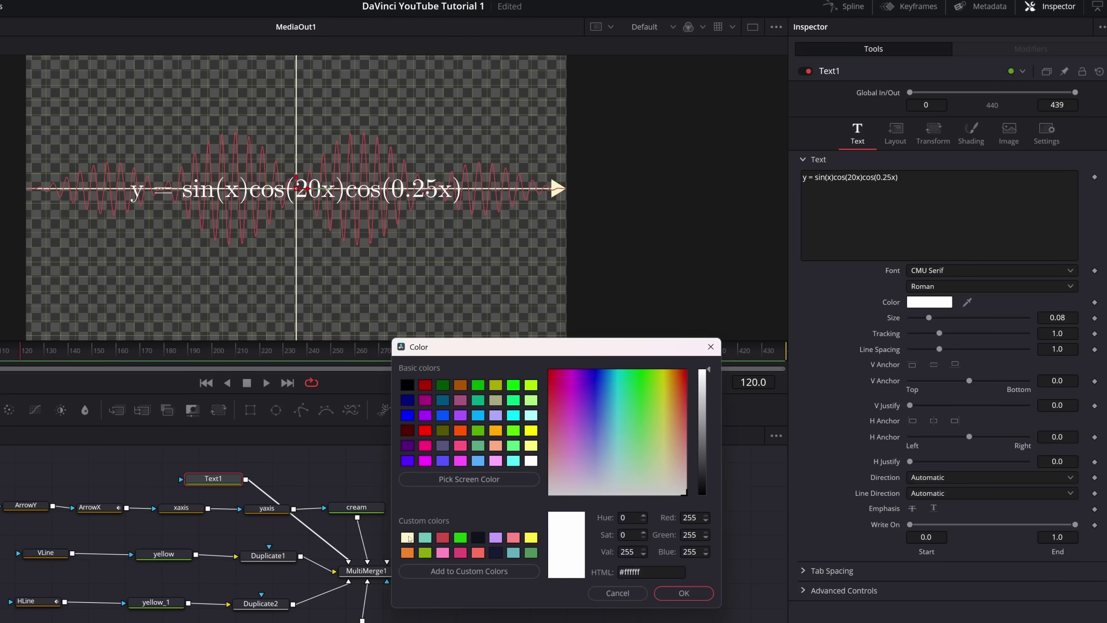
{"action": "left_click", "coordinate": [685, 594]}
{"action": "left_click", "coordinate": [1070, 320]}
{"action": "type", "text": "0.04"}
{"action": "key", "text": "Return"}
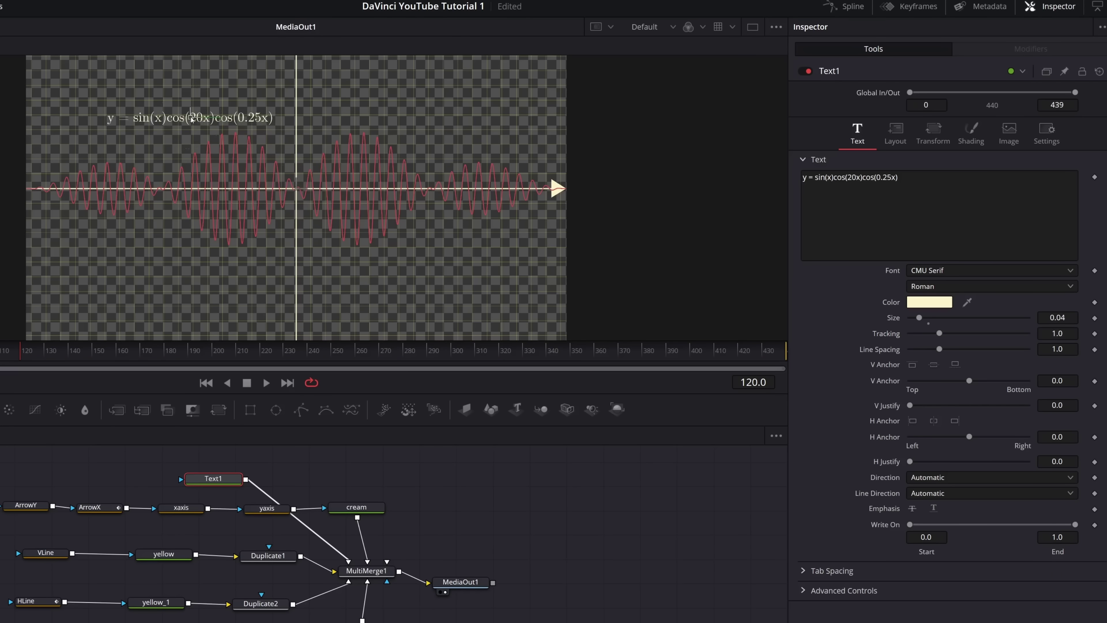
{"action": "key", "text": "BackSpace"}
{"action": "type", "text": "5"}
{"action": "key", "text": "Return"}
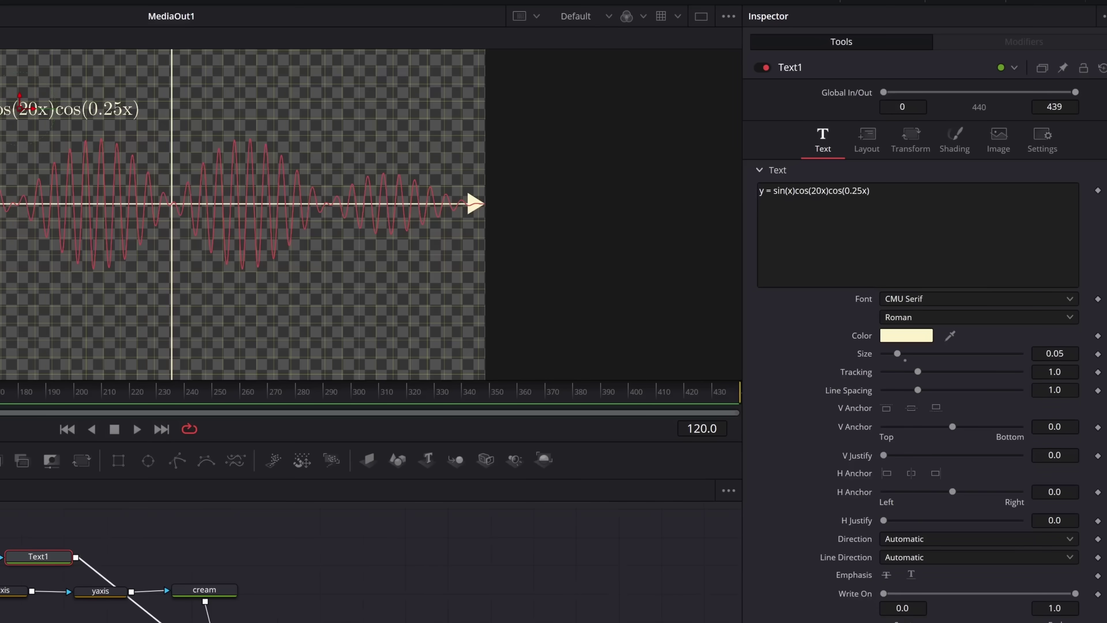
{"action": "right_click", "coordinate": [966, 200]}
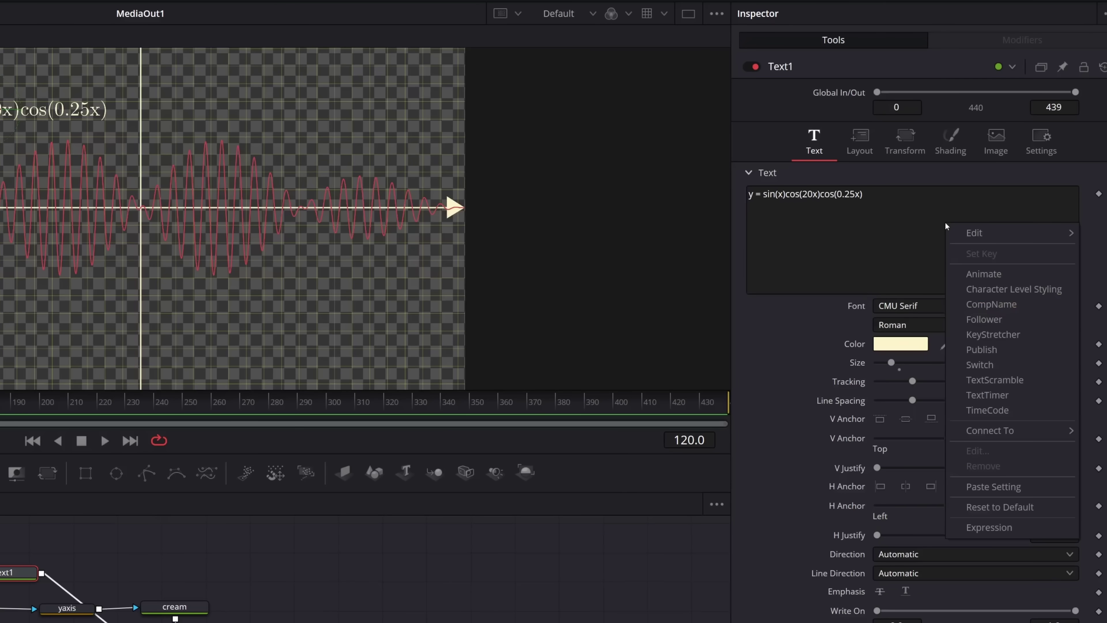
{"action": "left_click", "coordinate": [1016, 289]}
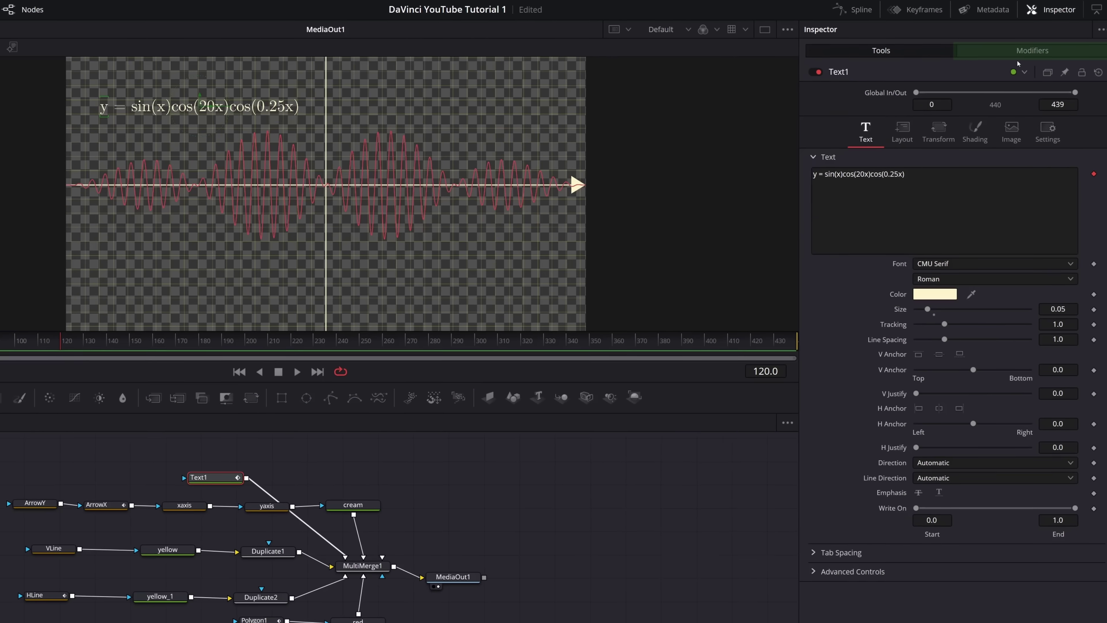
Make the equation's y italic and green.
{"action": "left_click", "coordinate": [1011, 43]}
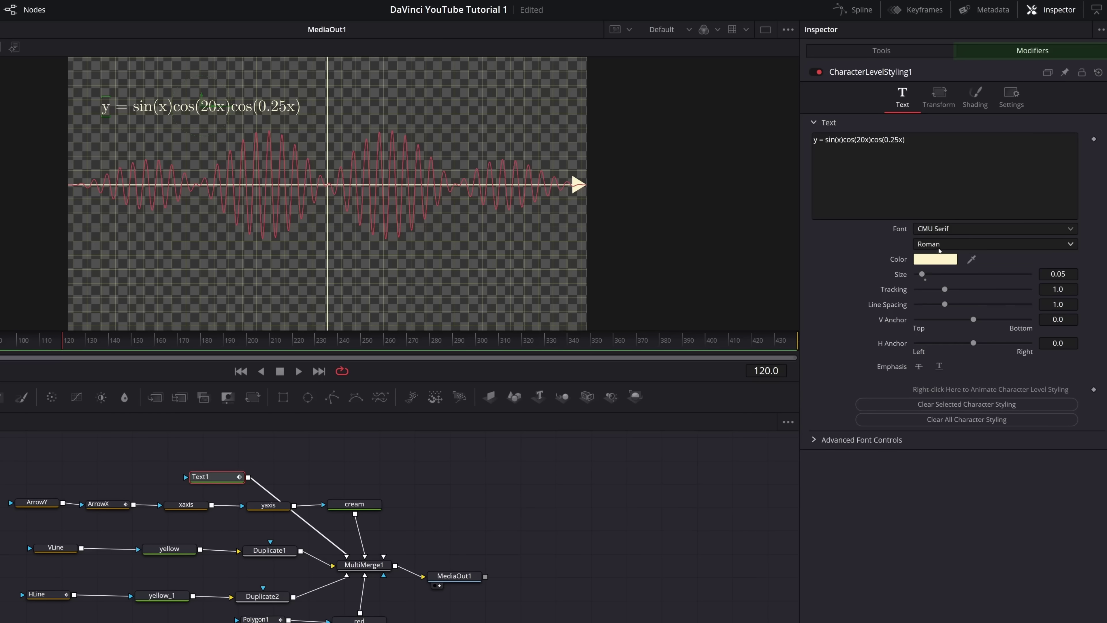
{"action": "left_click", "coordinate": [939, 244]}
{"action": "left_click", "coordinate": [942, 259]}
{"action": "left_click", "coordinate": [935, 259]}
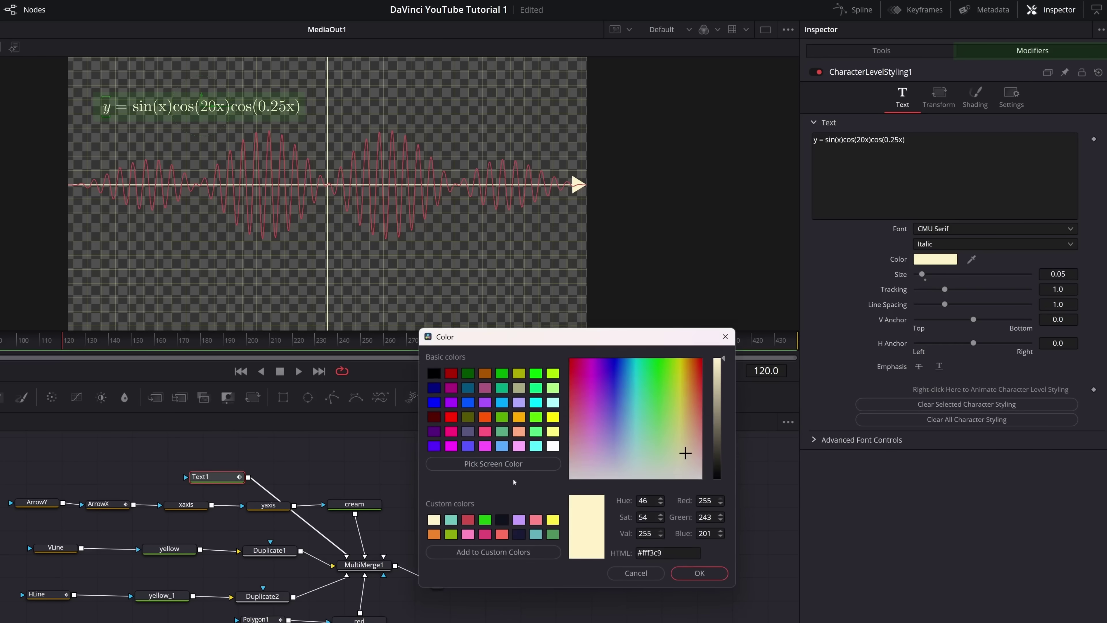
{"action": "left_click", "coordinate": [552, 533]}
{"action": "left_click", "coordinate": [699, 572]}
Make the x in sin(x) italic and teal.
{"action": "left_click", "coordinate": [986, 246]}
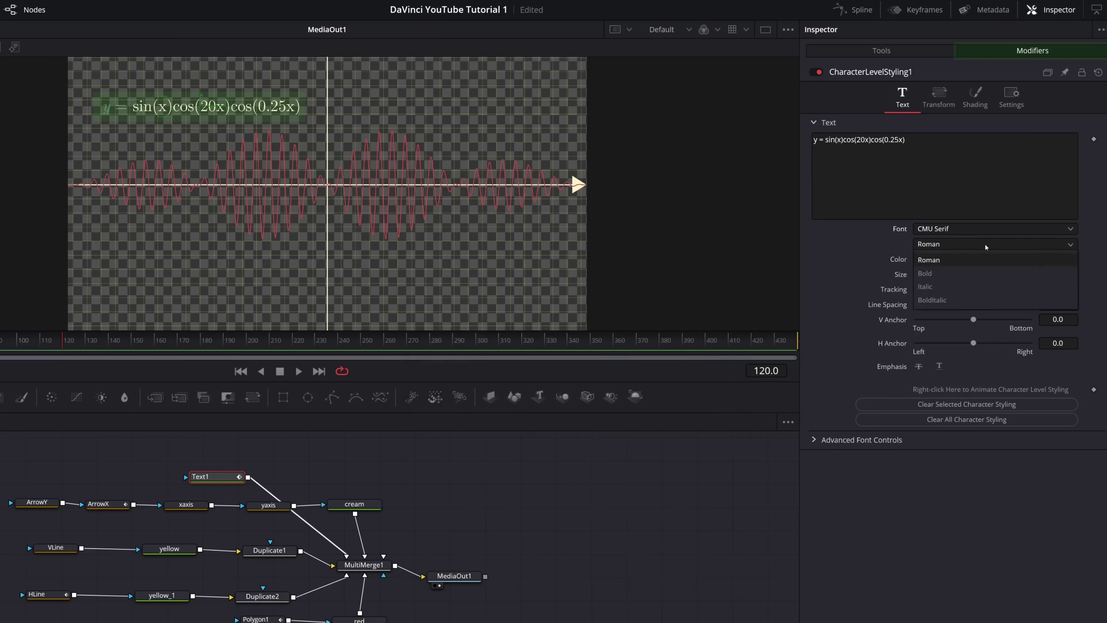
{"action": "left_click", "coordinate": [942, 286]}
{"action": "left_click", "coordinate": [936, 259]}
{"action": "left_click", "coordinate": [562, 533]}
{"action": "left_click", "coordinate": [700, 572]}
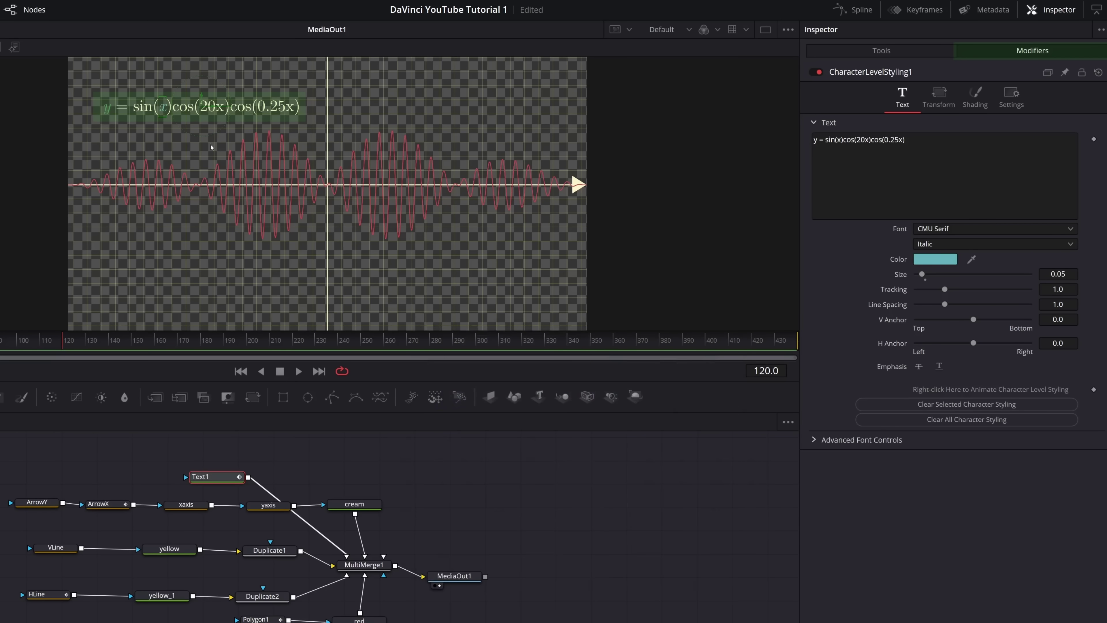
Make the x in 20x and the final x italic and teal.
{"action": "left_click", "coordinate": [222, 117]}
{"action": "left_click", "coordinate": [964, 241]}
{"action": "left_click", "coordinate": [941, 286]}
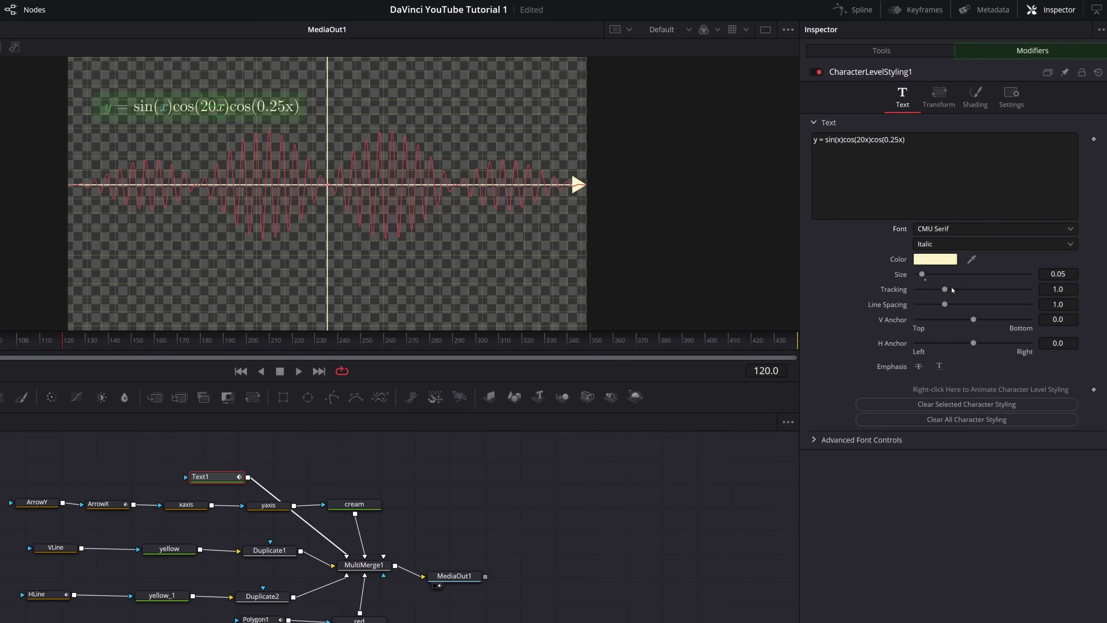
{"action": "left_click", "coordinate": [935, 259]}
{"action": "left_click", "coordinate": [536, 534]}
{"action": "key", "text": "Return"}
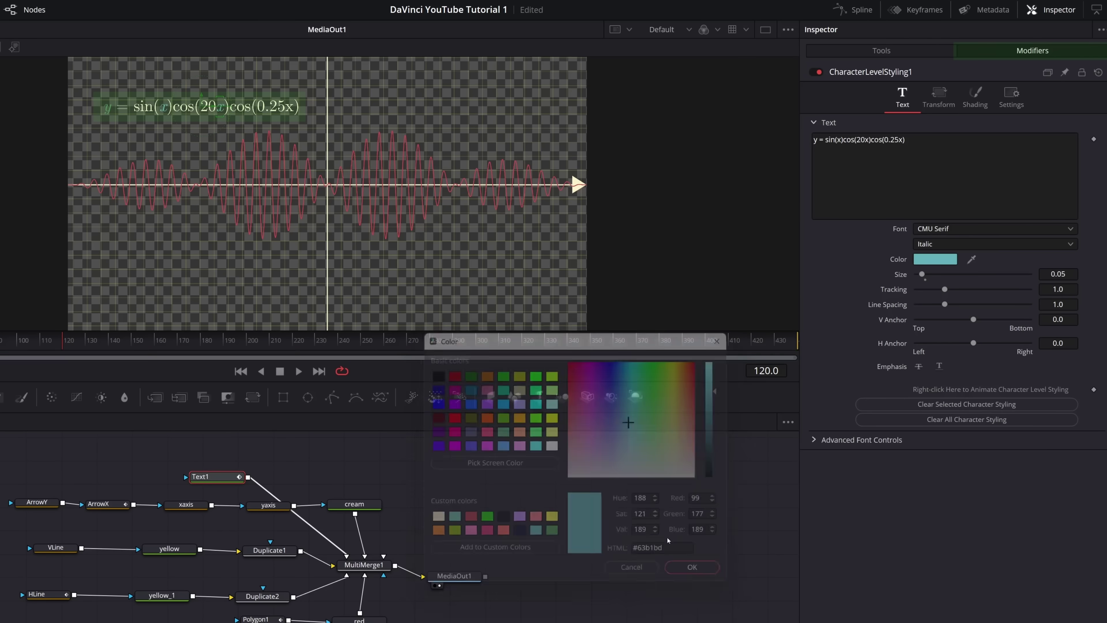
{"action": "left_click", "coordinate": [965, 244]}
{"action": "left_click", "coordinate": [941, 286]}
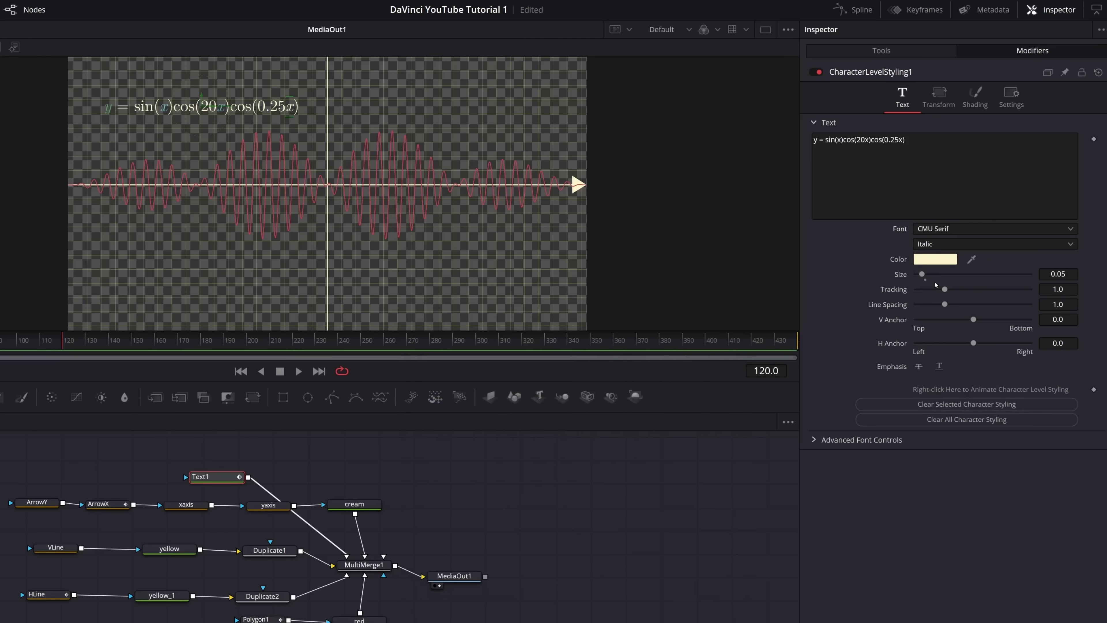
{"action": "left_click", "coordinate": [935, 259]}
{"action": "left_click", "coordinate": [693, 568]}
On Text1's Shading tab, link the characters' Size Y to Size X with the expression SizeX1.
{"action": "left_click", "coordinate": [881, 50]}
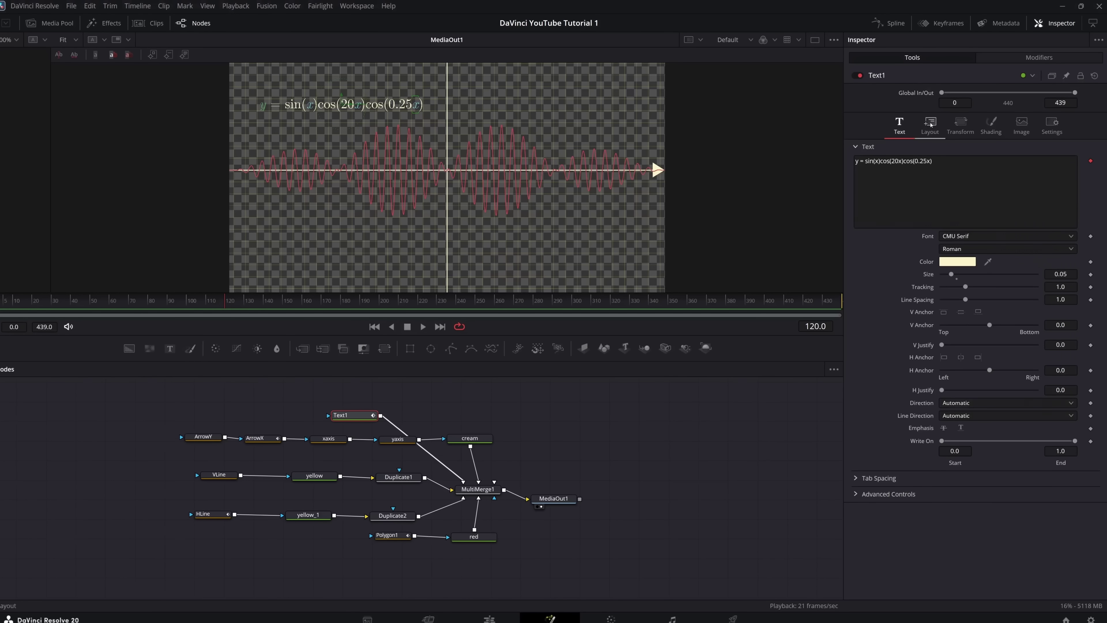
{"action": "left_click", "coordinate": [903, 132]}
{"action": "left_click", "coordinate": [961, 126]}
{"action": "left_click", "coordinate": [989, 126]}
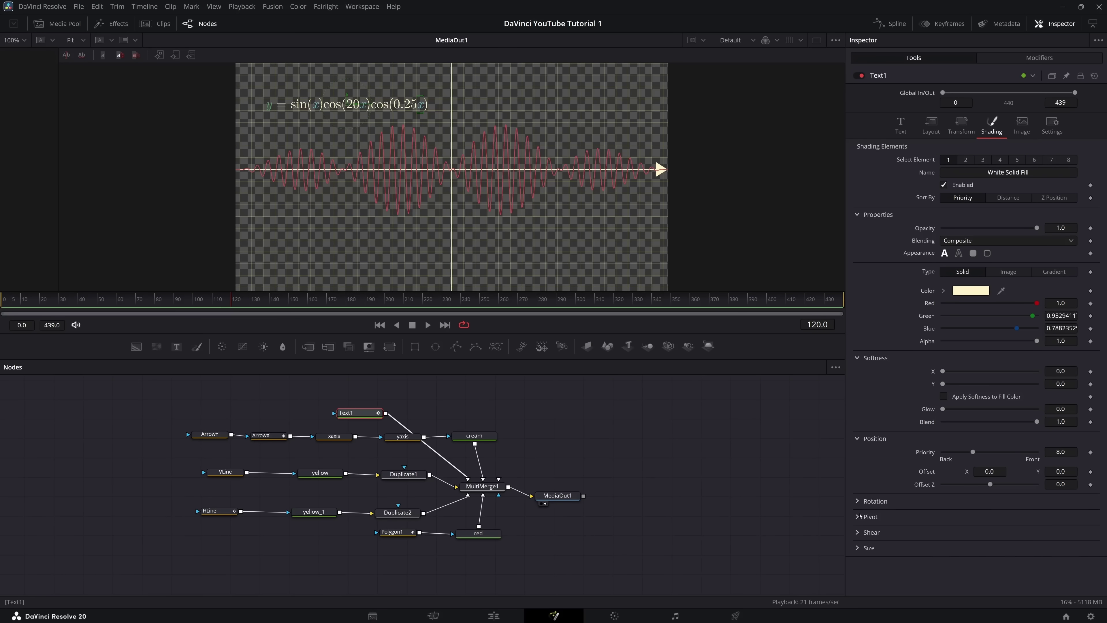
{"action": "key", "text": "equal"}
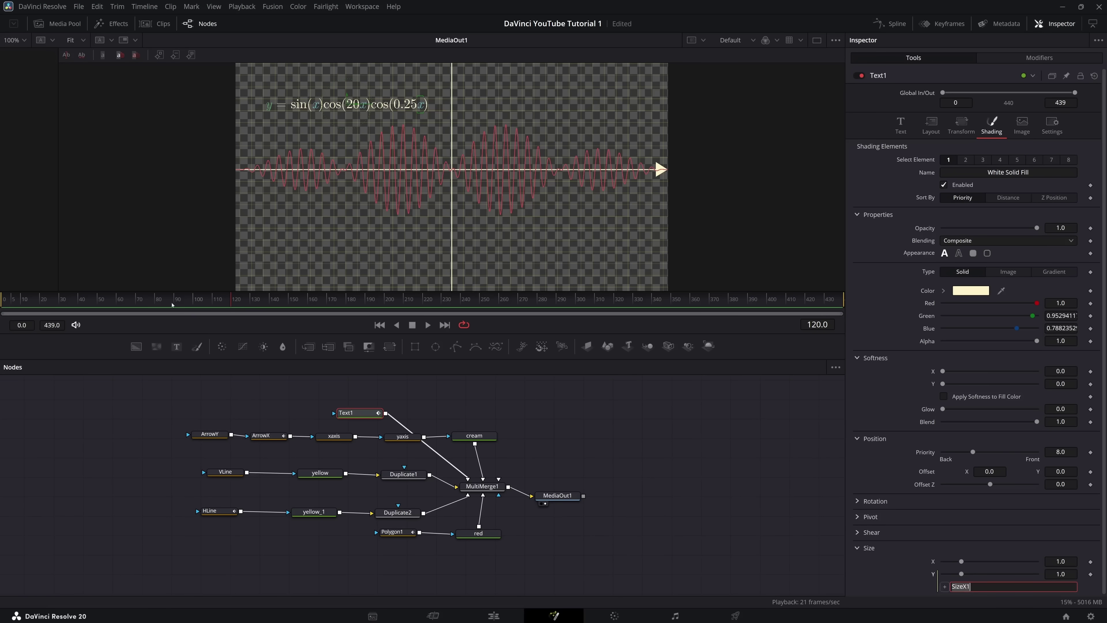
In the Spline editor, keyframe the characters' Size X at 1.0 to complete the growth.
{"action": "left_click", "coordinate": [889, 23]}
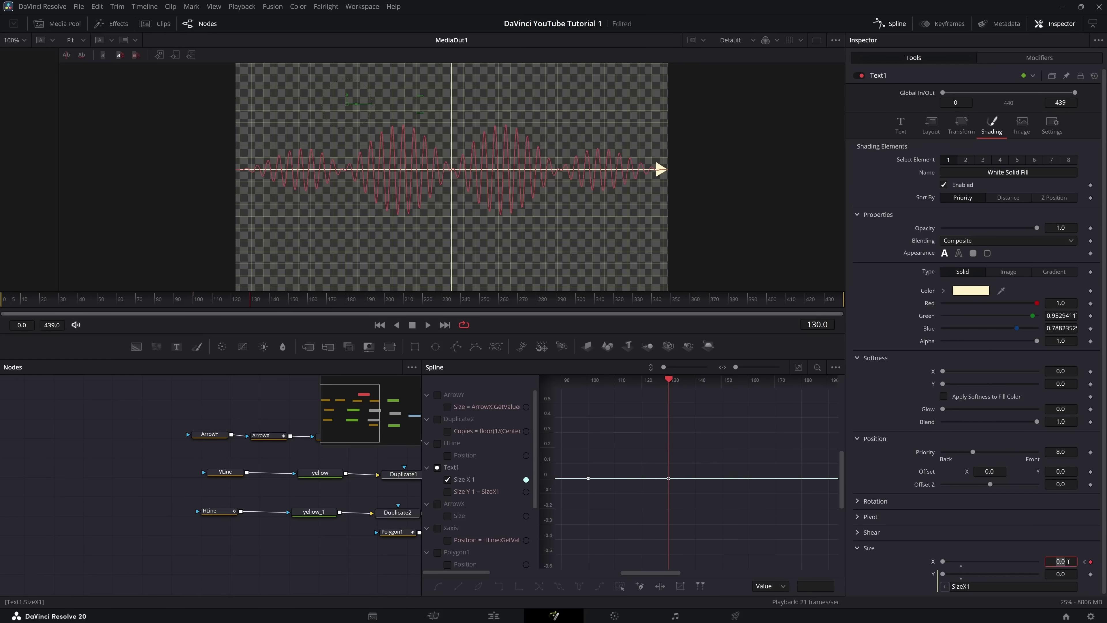
{"action": "type", "text": "1"}
{"action": "key", "text": "Return"}
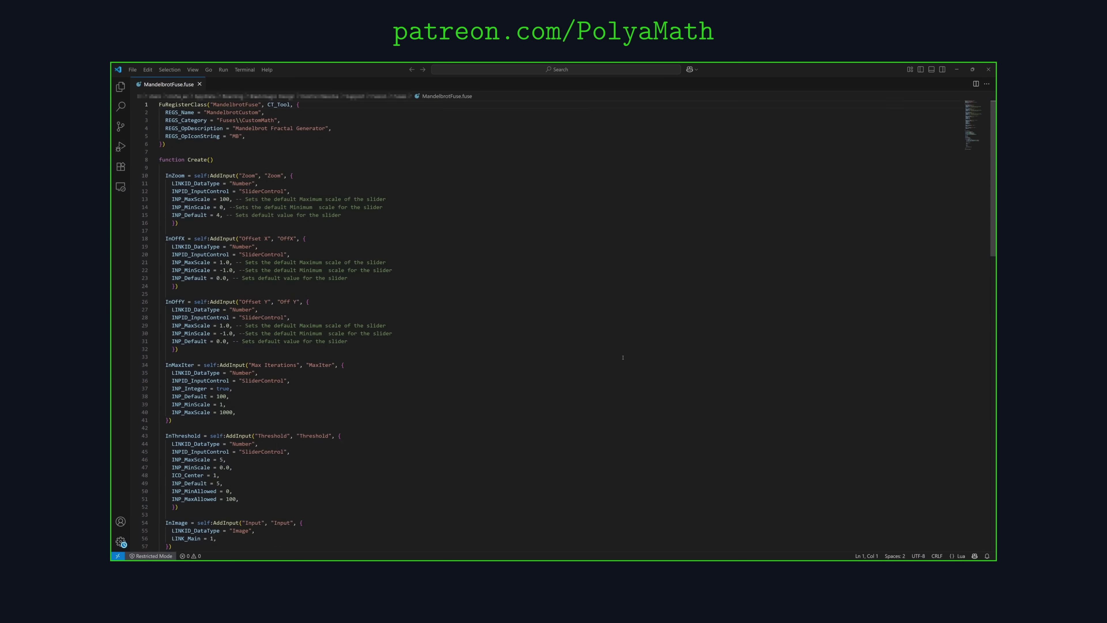
Scroll the MandelbrotFuse.fuse script down to its Process function.
{"action": "scroll", "coordinate": [623, 358], "scroll_direction": "down", "scroll_amount": 15}
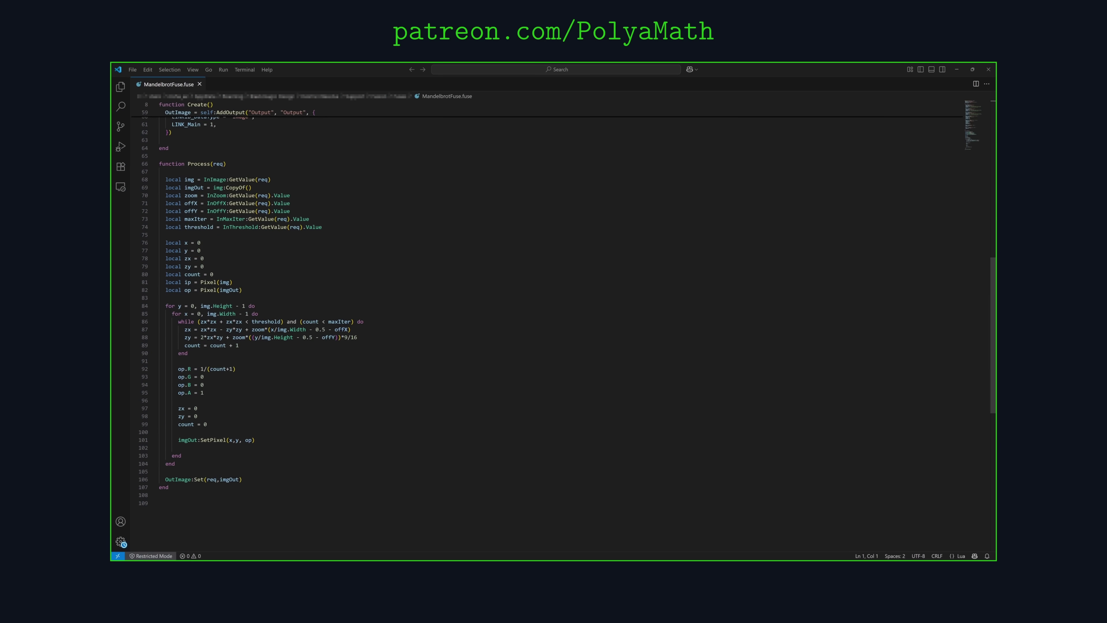